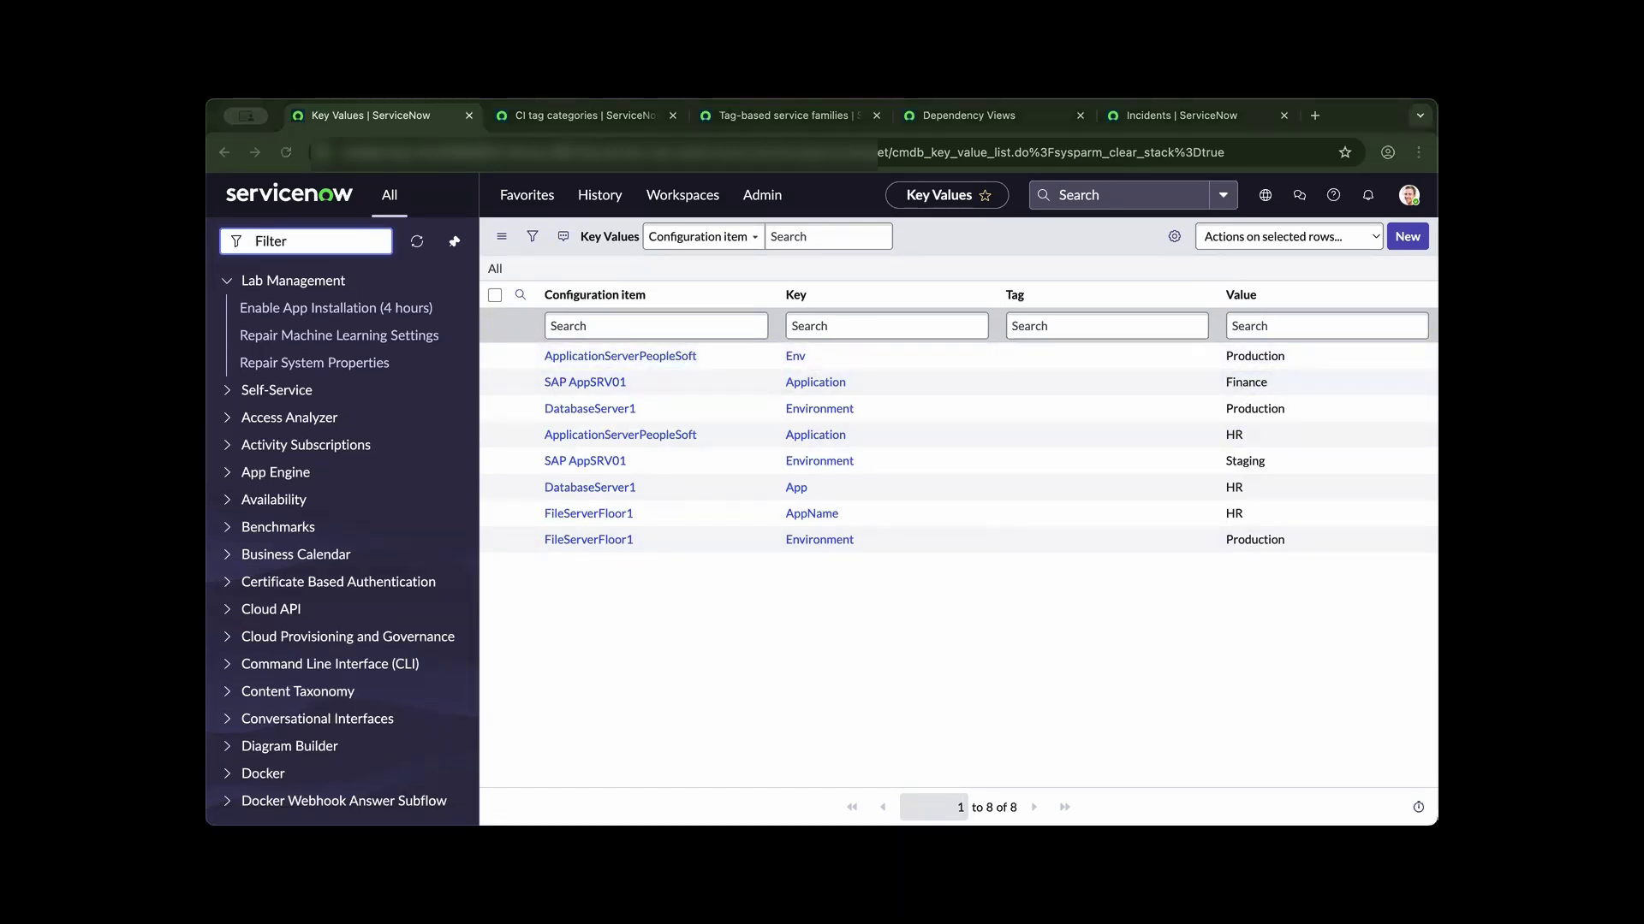
- Paste cmdb_key_value.list into the navigation filter and check the full filter text
click(358, 248)
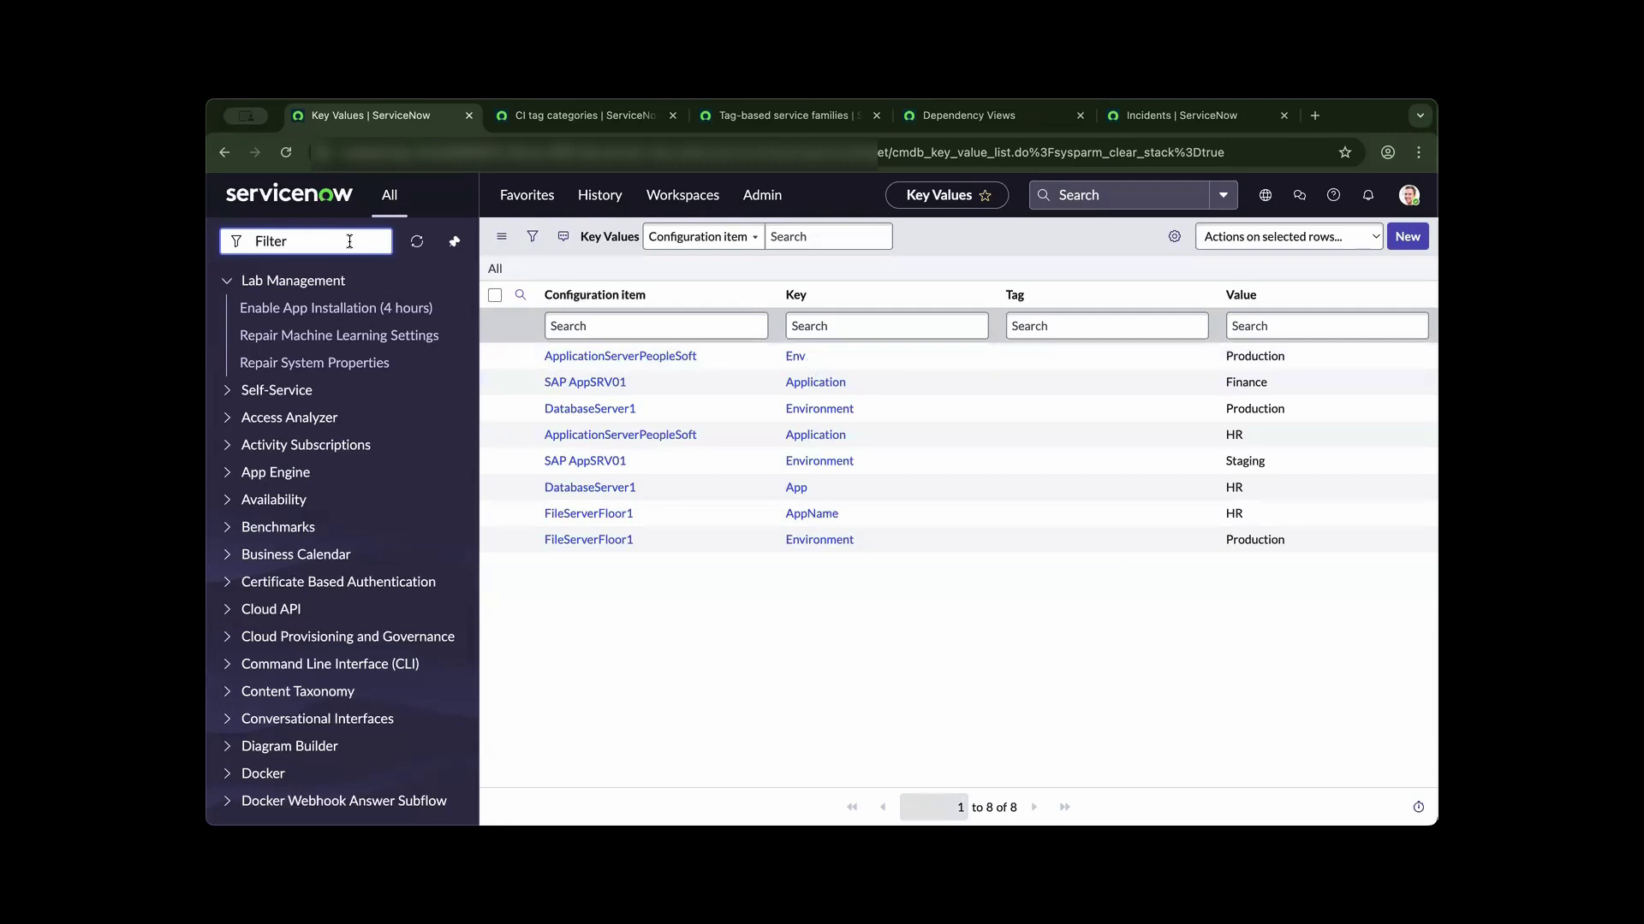
text(cmdb_key_value.list)
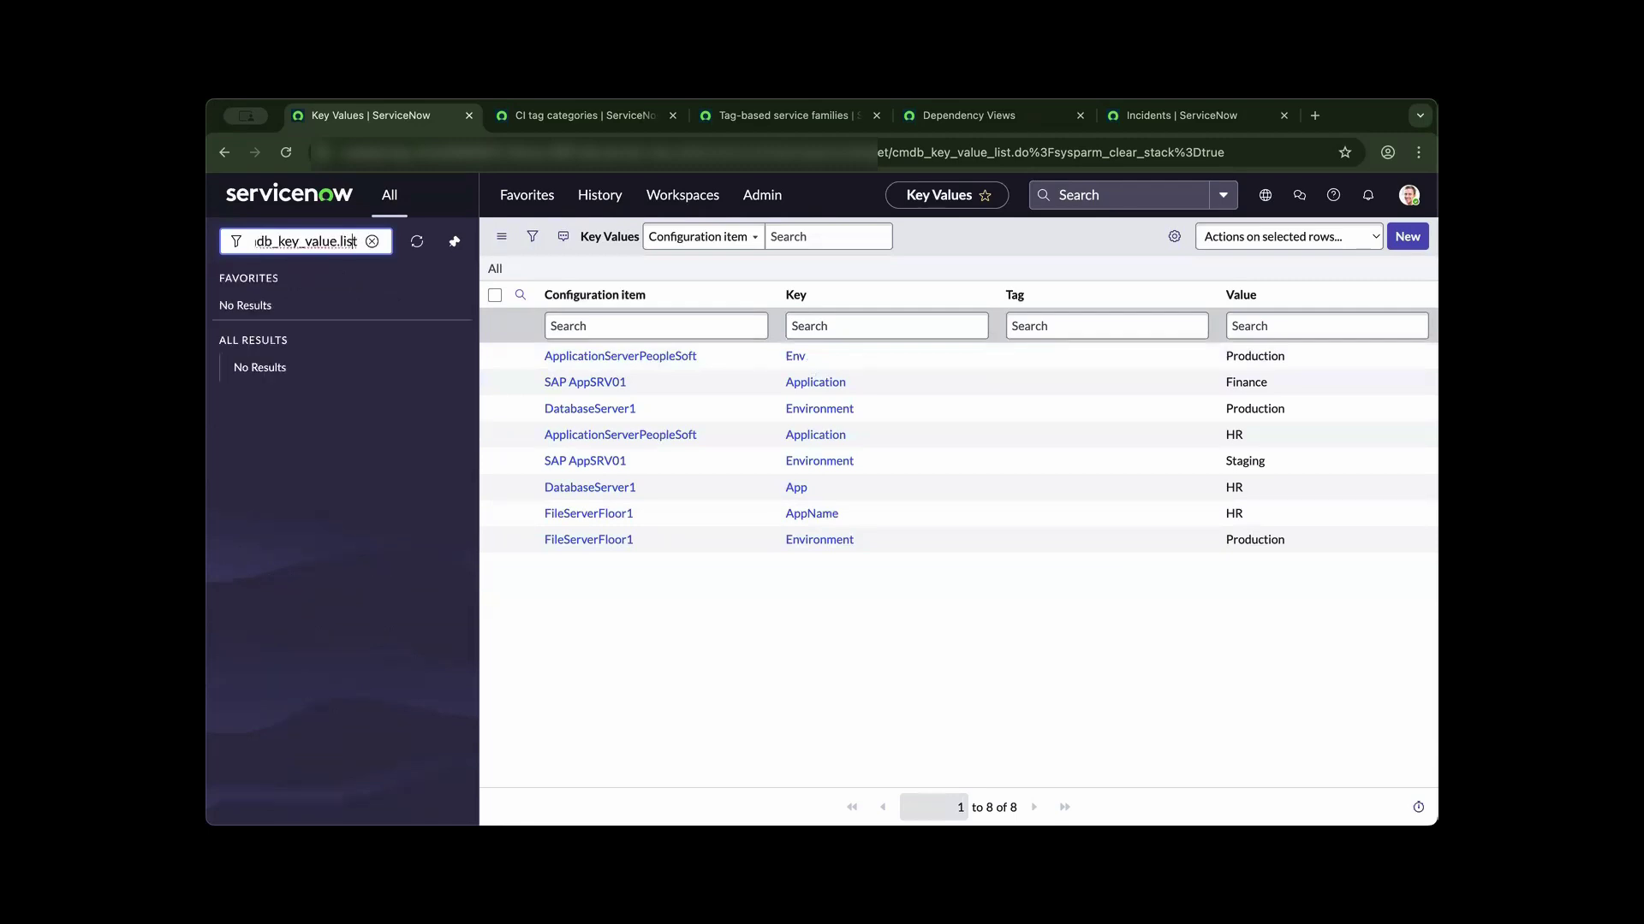
click(255, 241)
key(End)
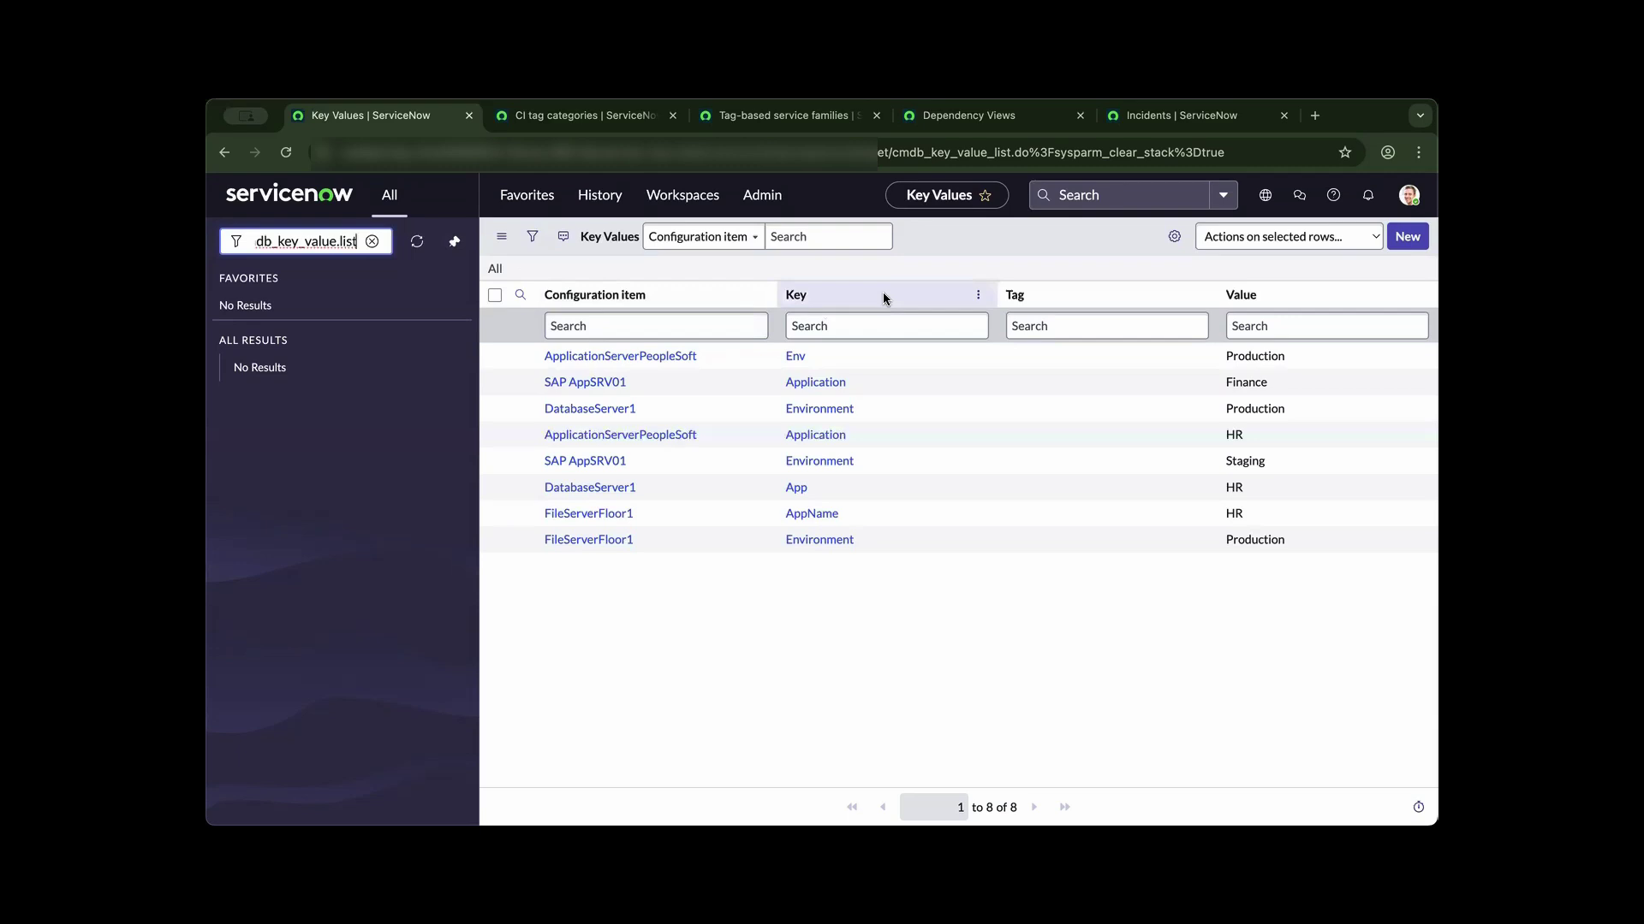
click(1407, 236)
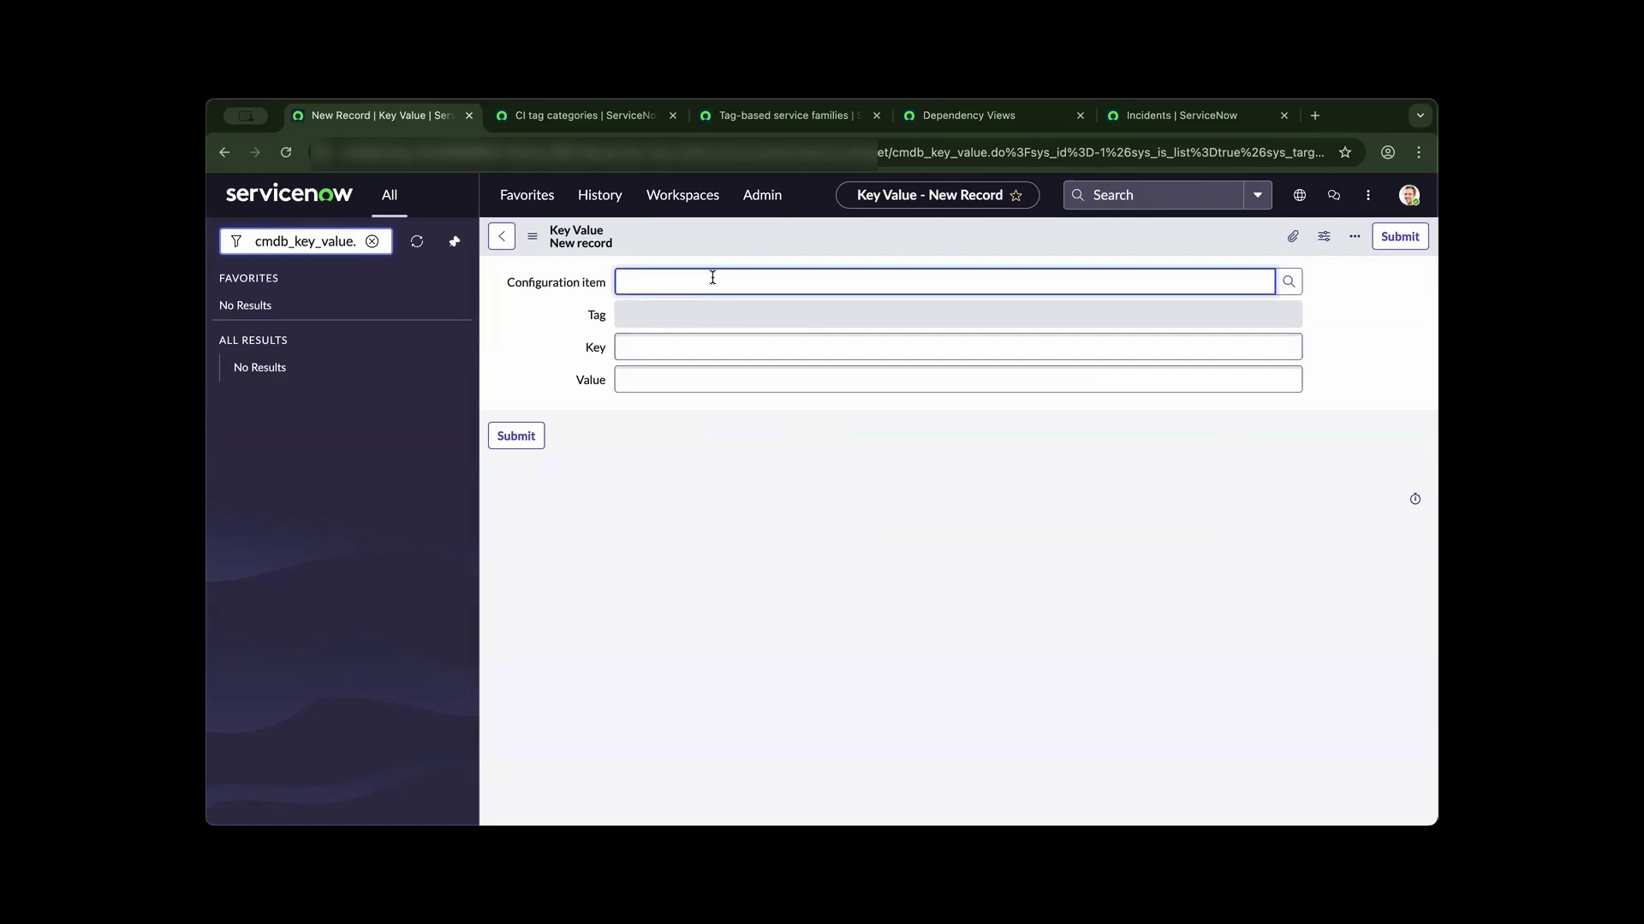
text(**)
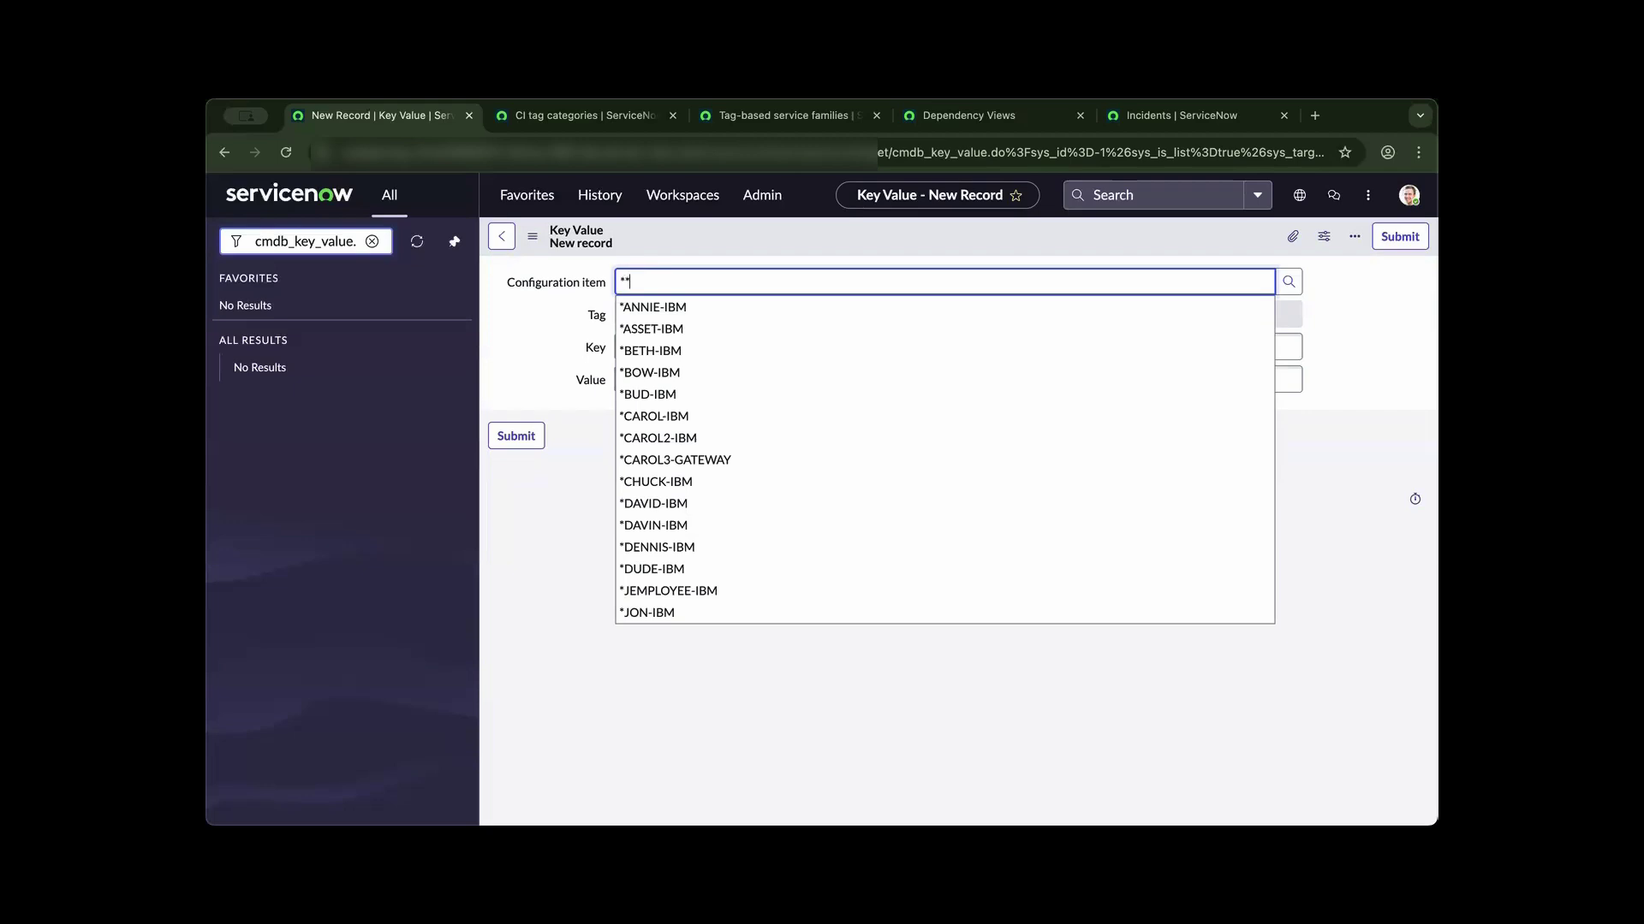
key(BackSpace)
text(wind)
key(BackSpace)
key(BackSpace)
key(BackSpace)
key(BackSpace)
key(BackSpace)
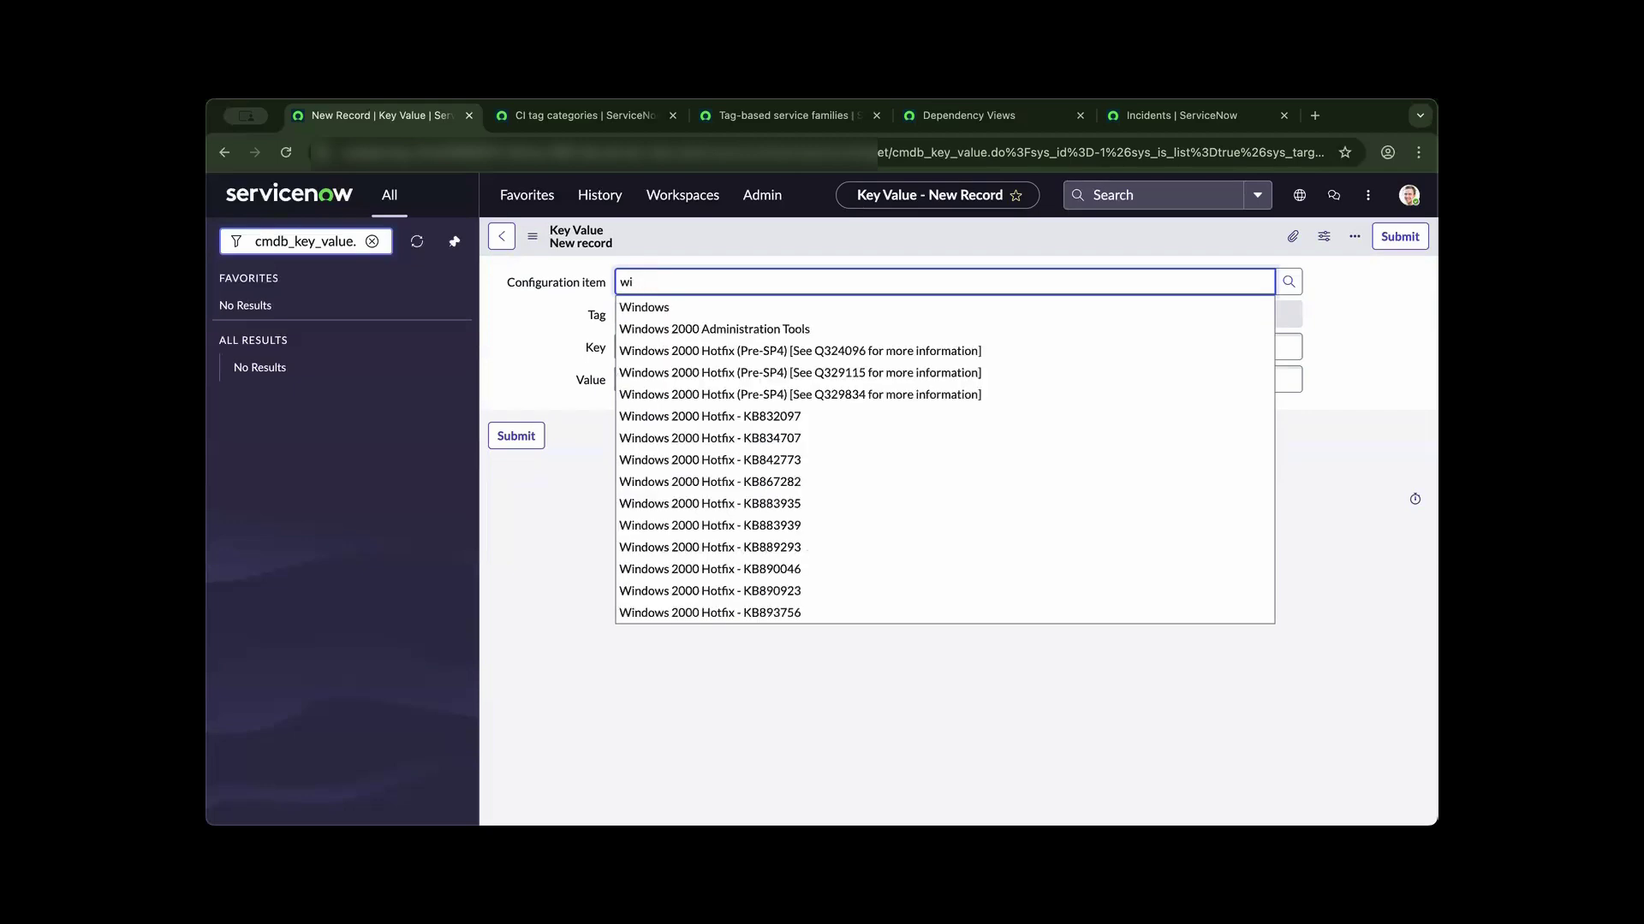
text(netw)
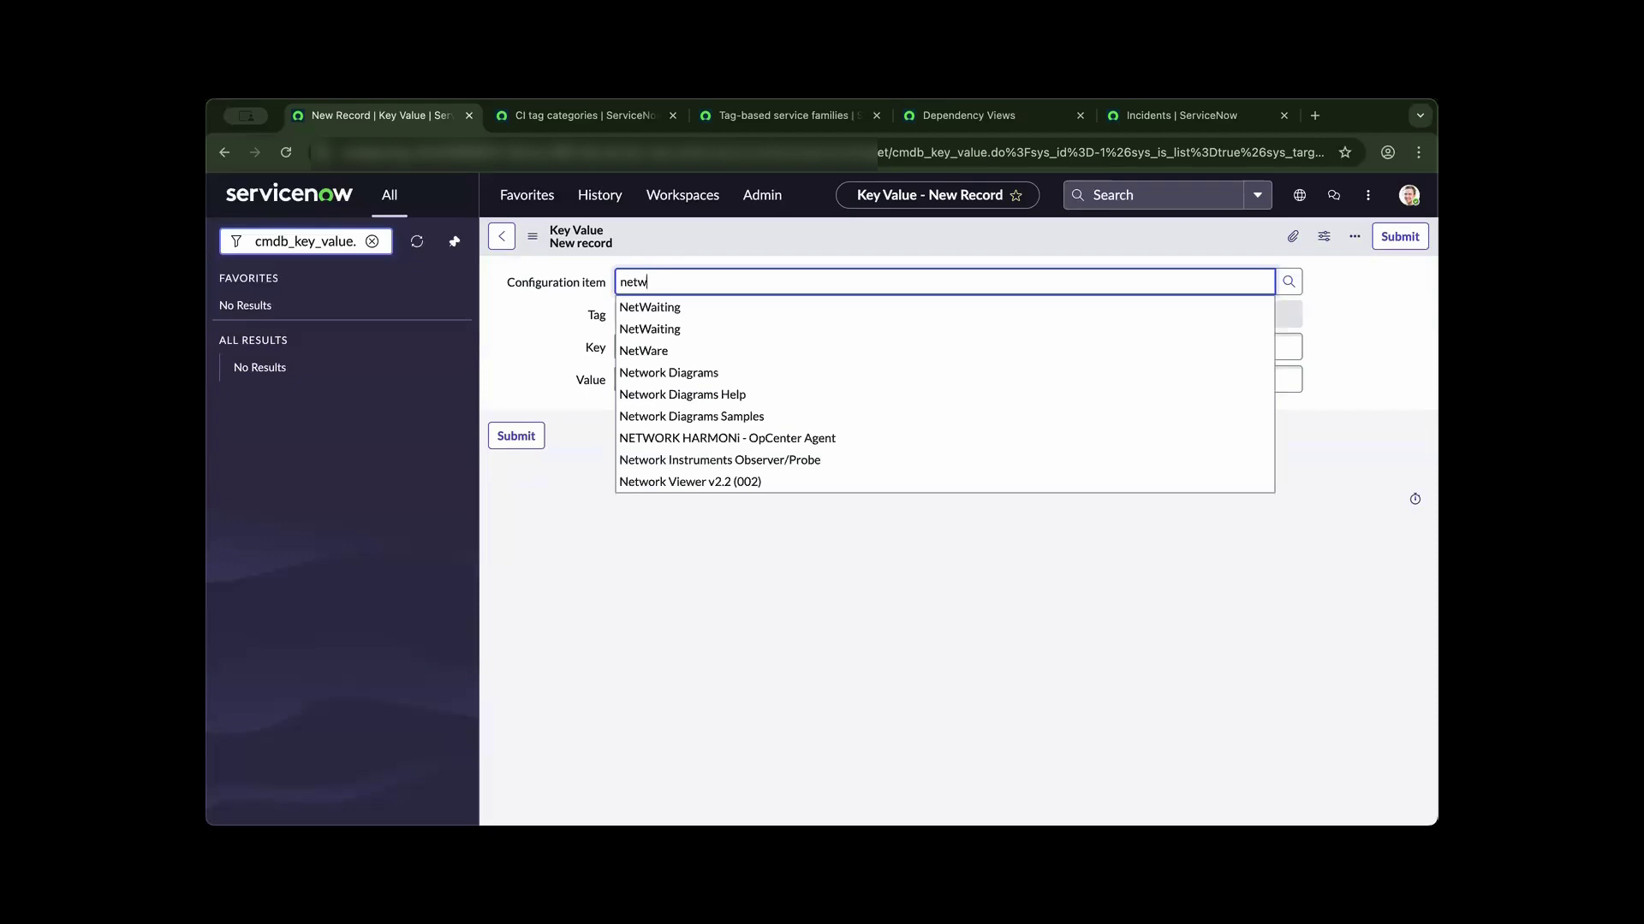
key(BackSpace)
key(BackSpace)
key(BackSpace)
key(BackSpace)
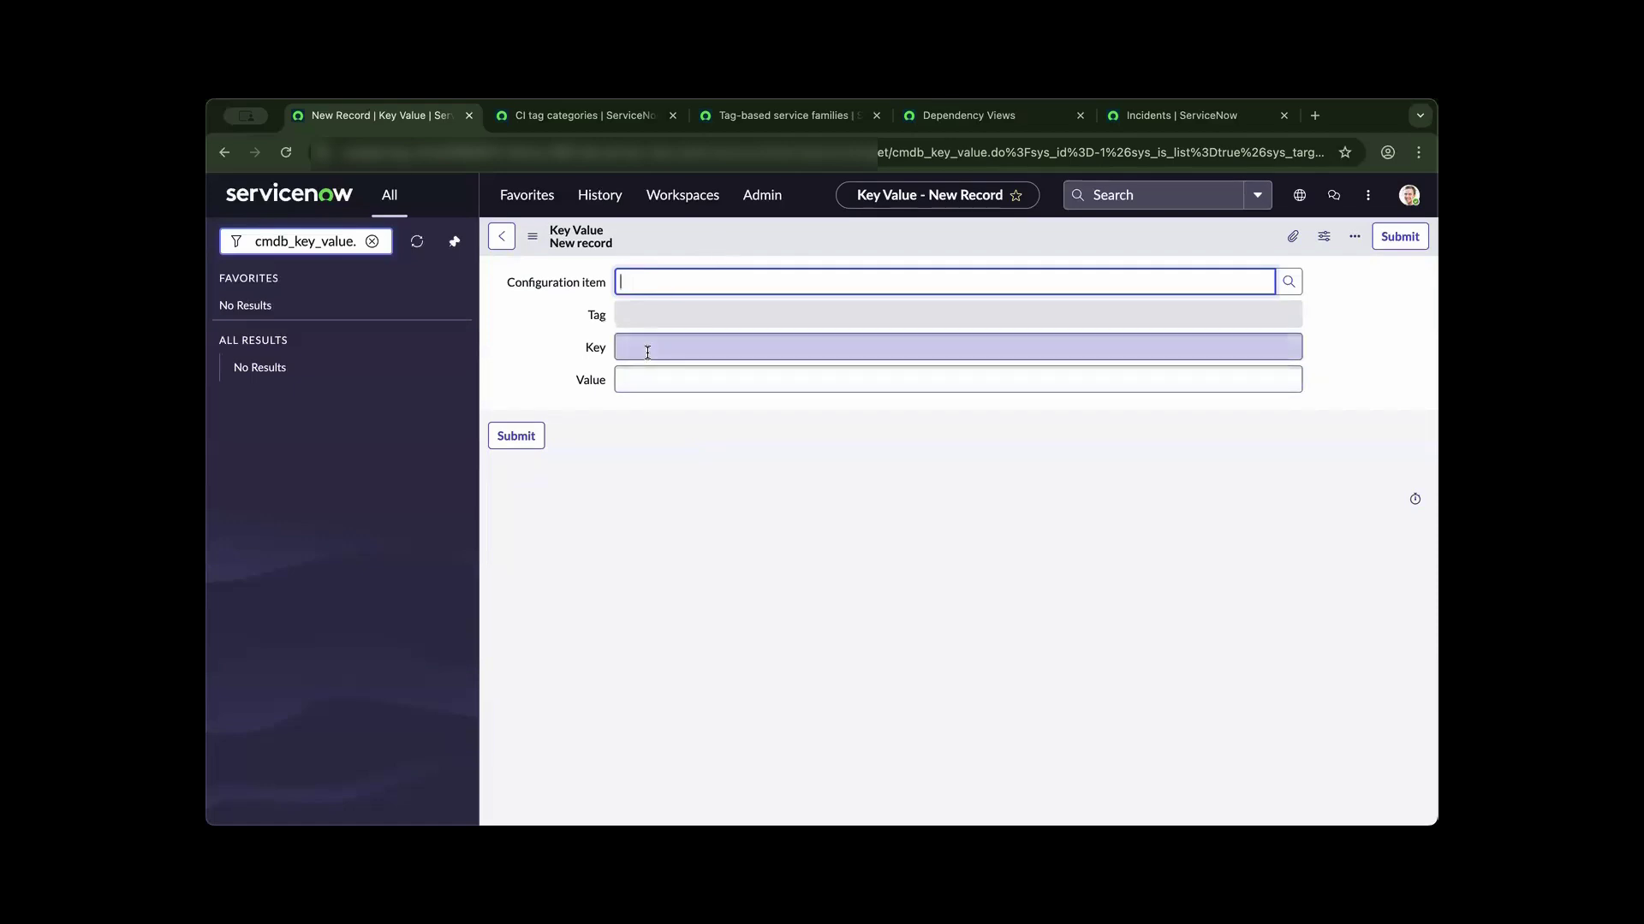
click(661, 239)
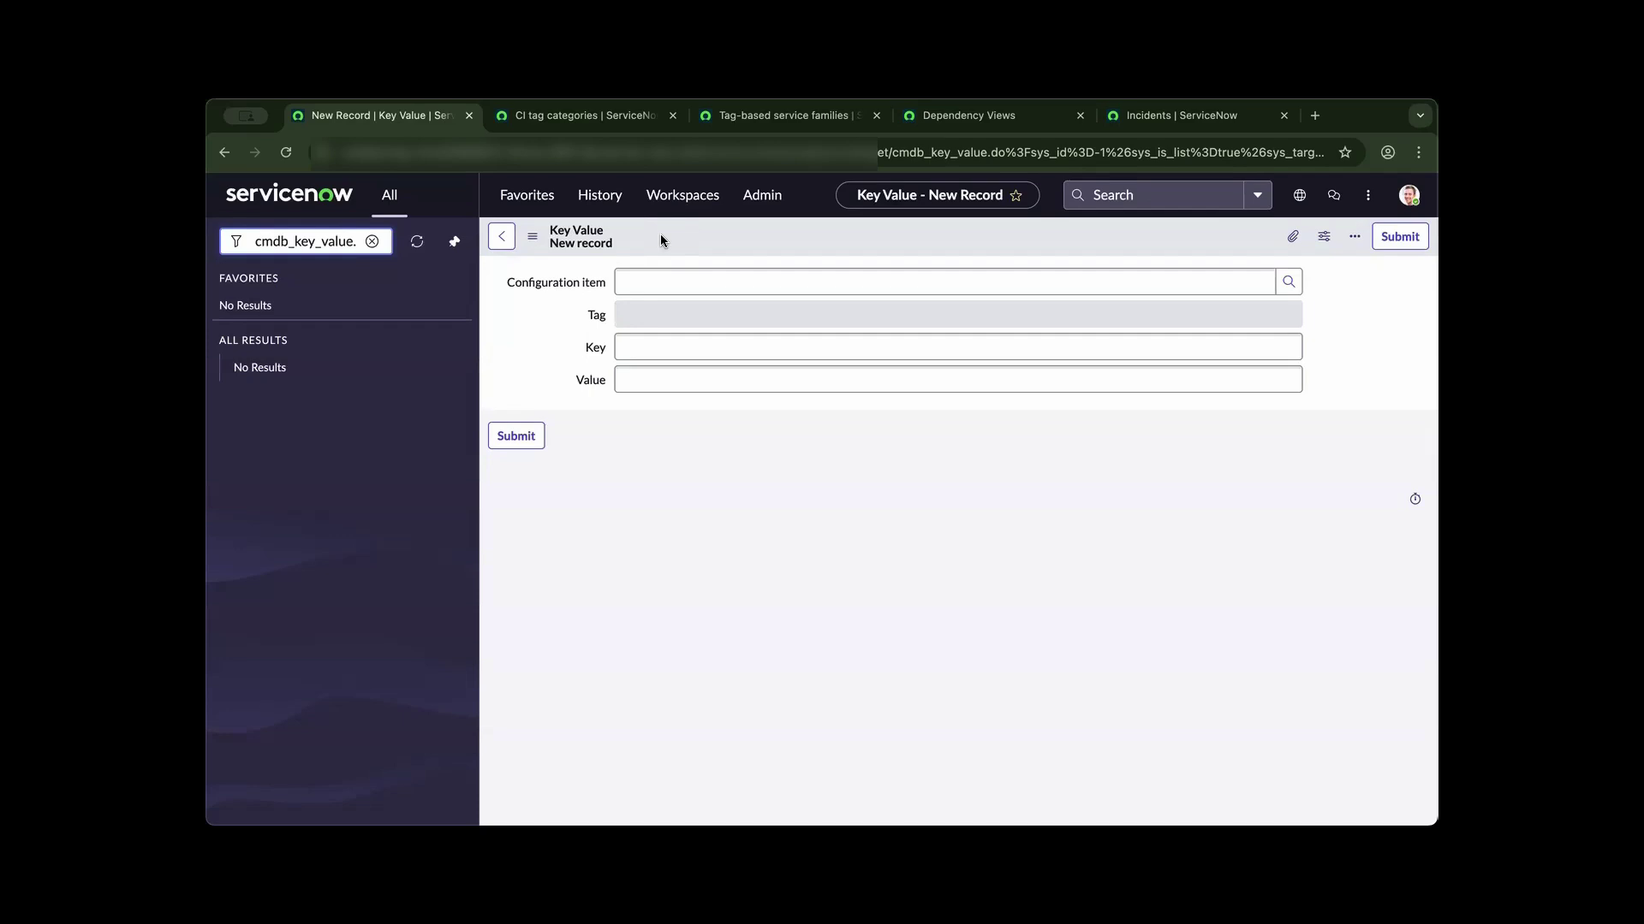
click(502, 237)
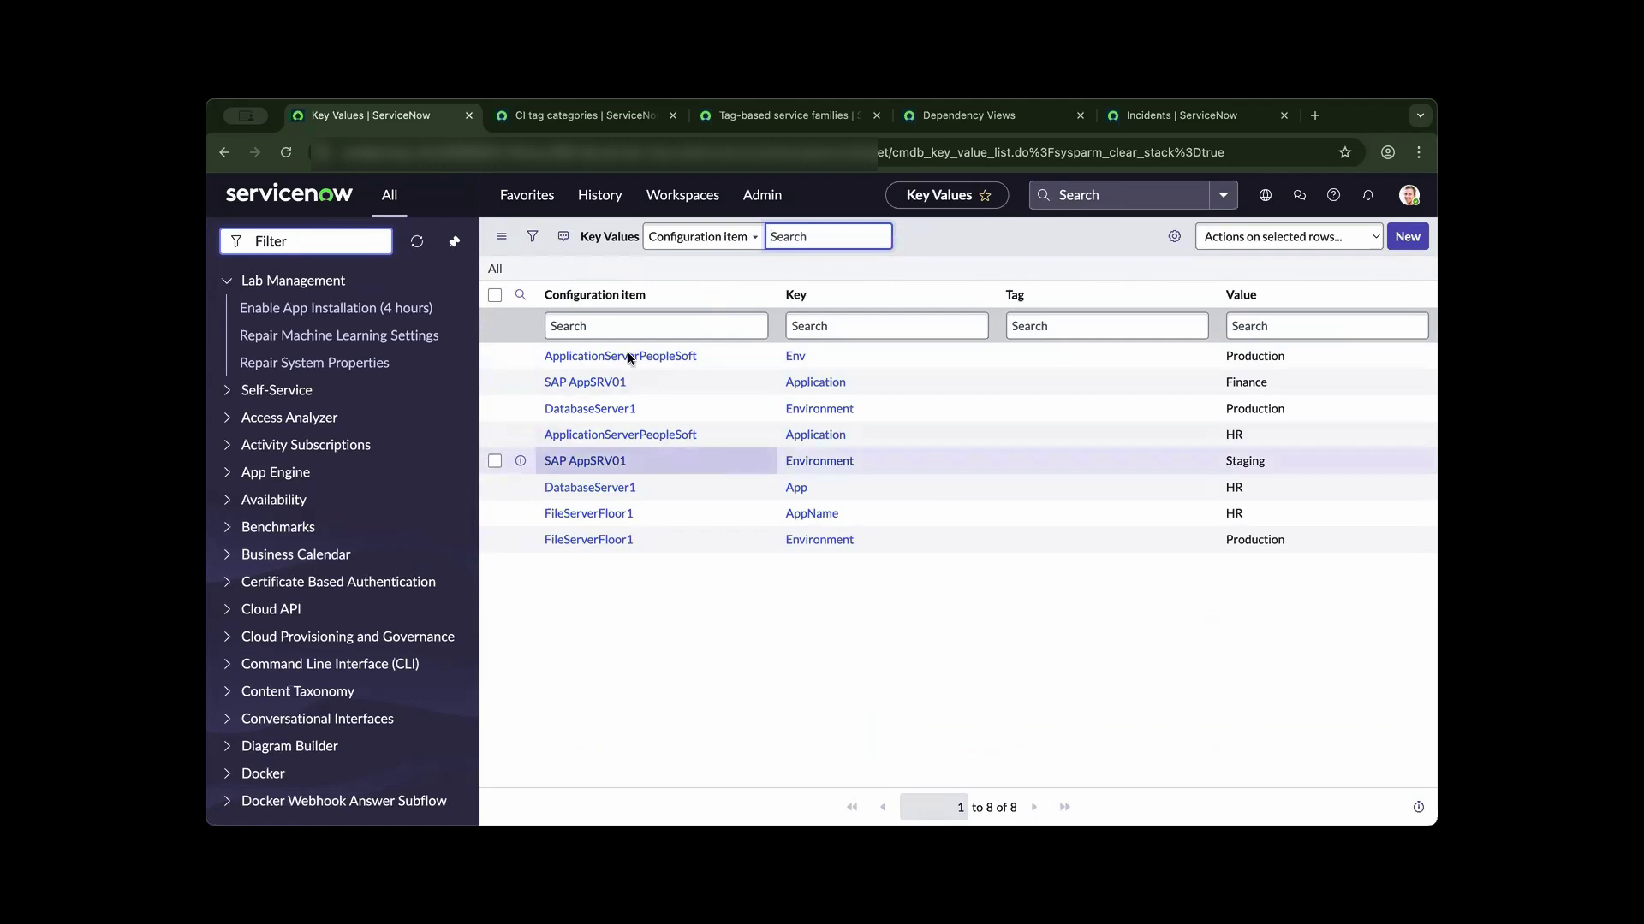
- Compare the CI tag categories and key values lists, then open the Application tag category
click(564, 116)
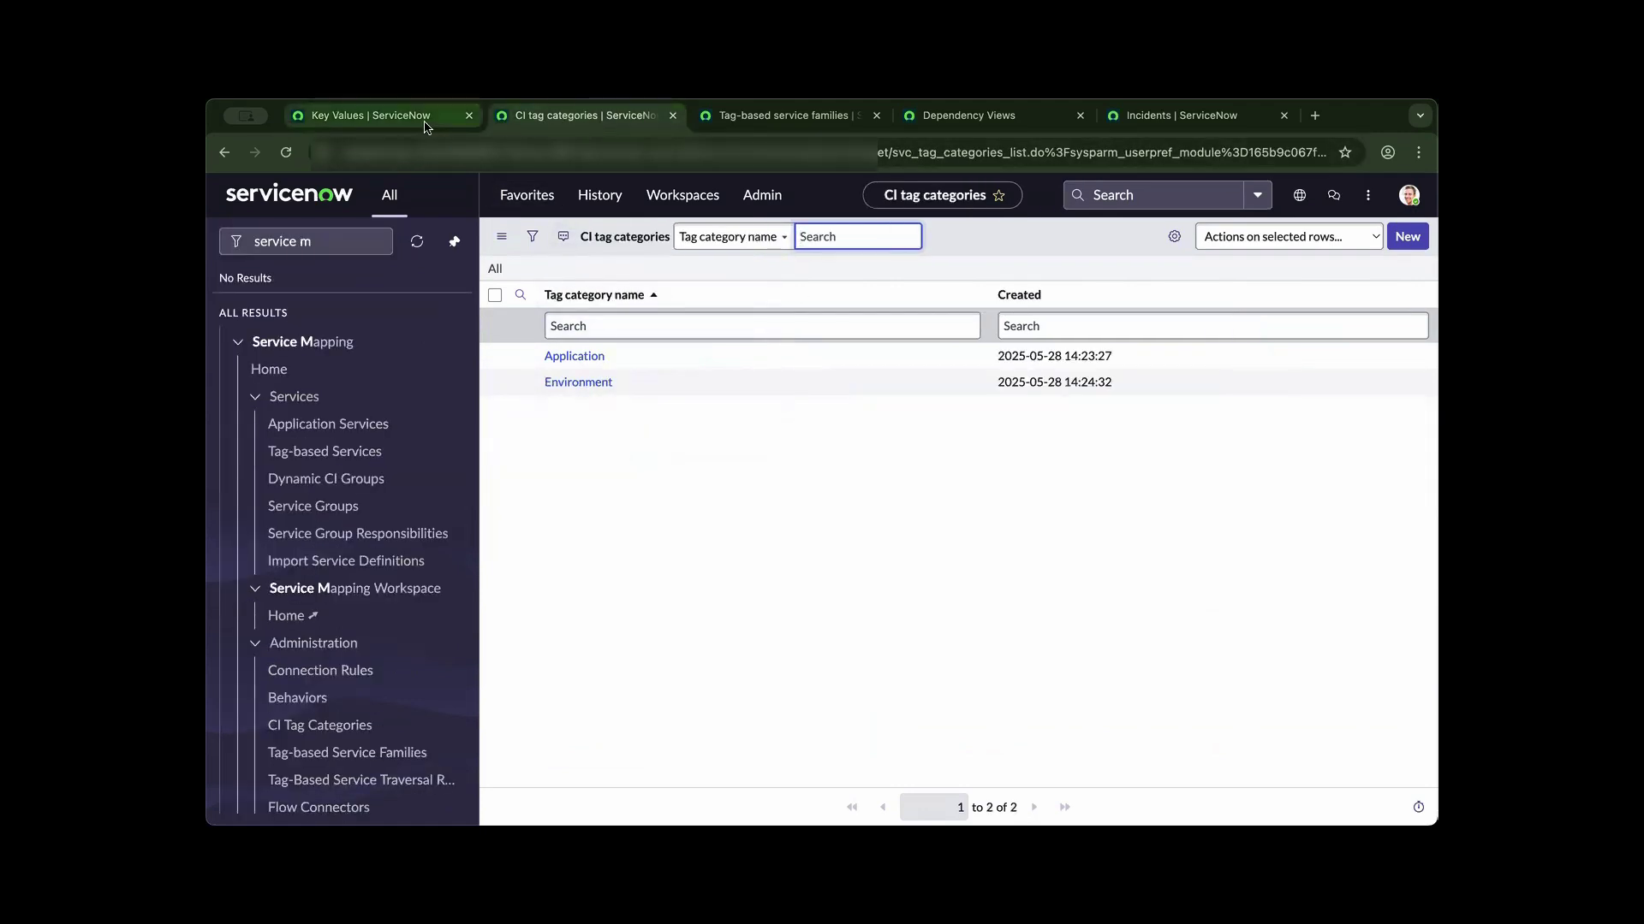
click(376, 116)
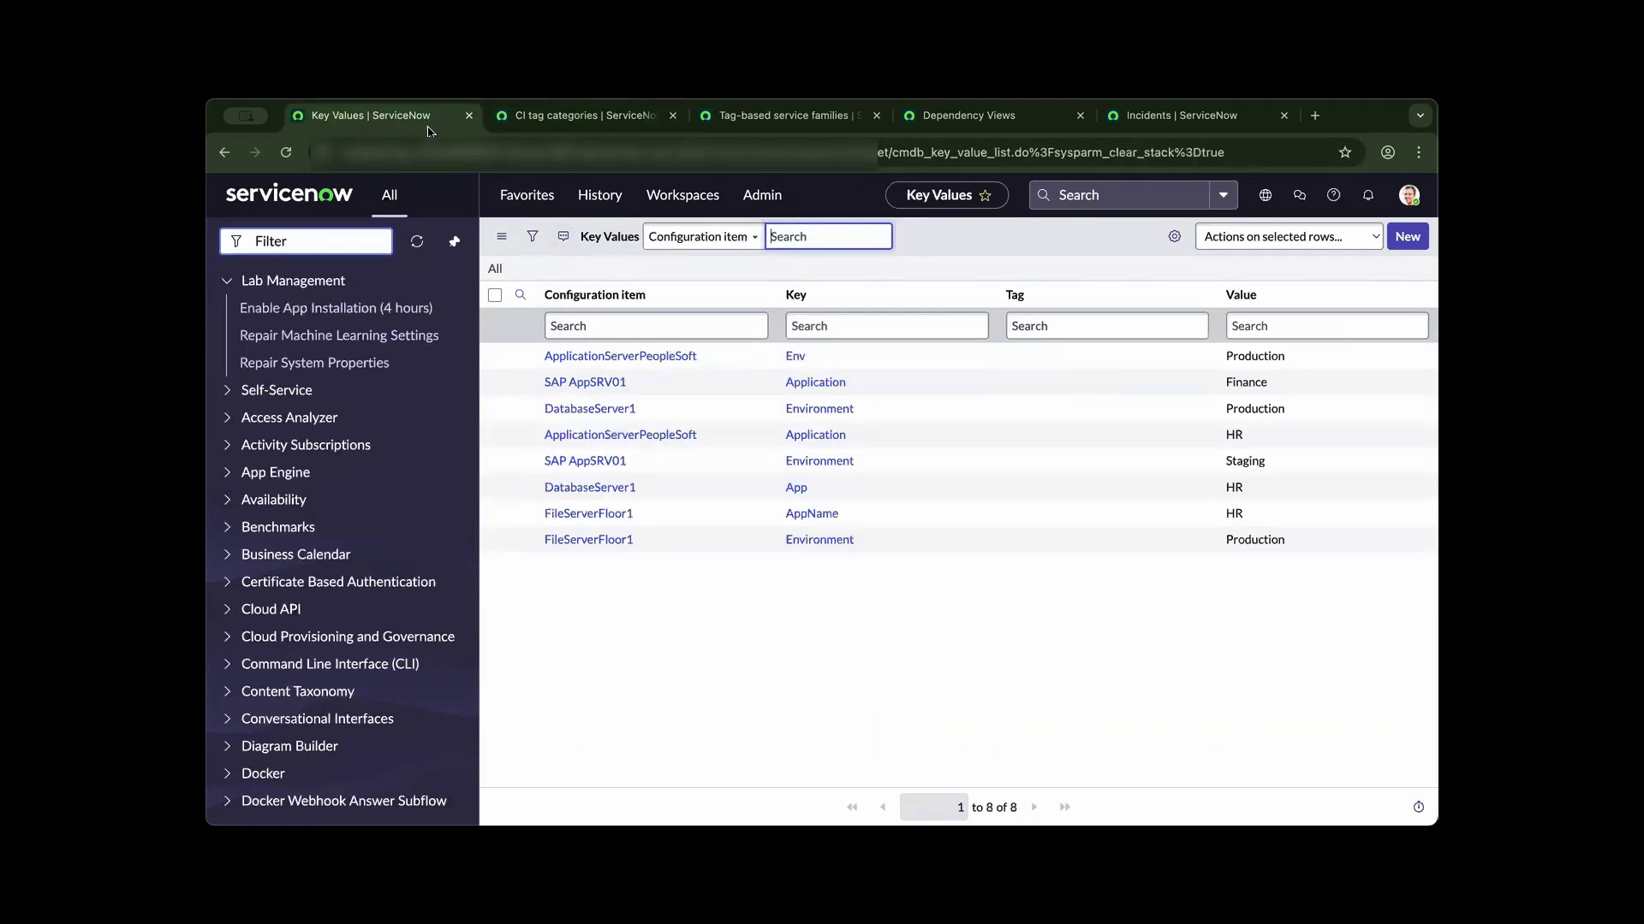
click(565, 116)
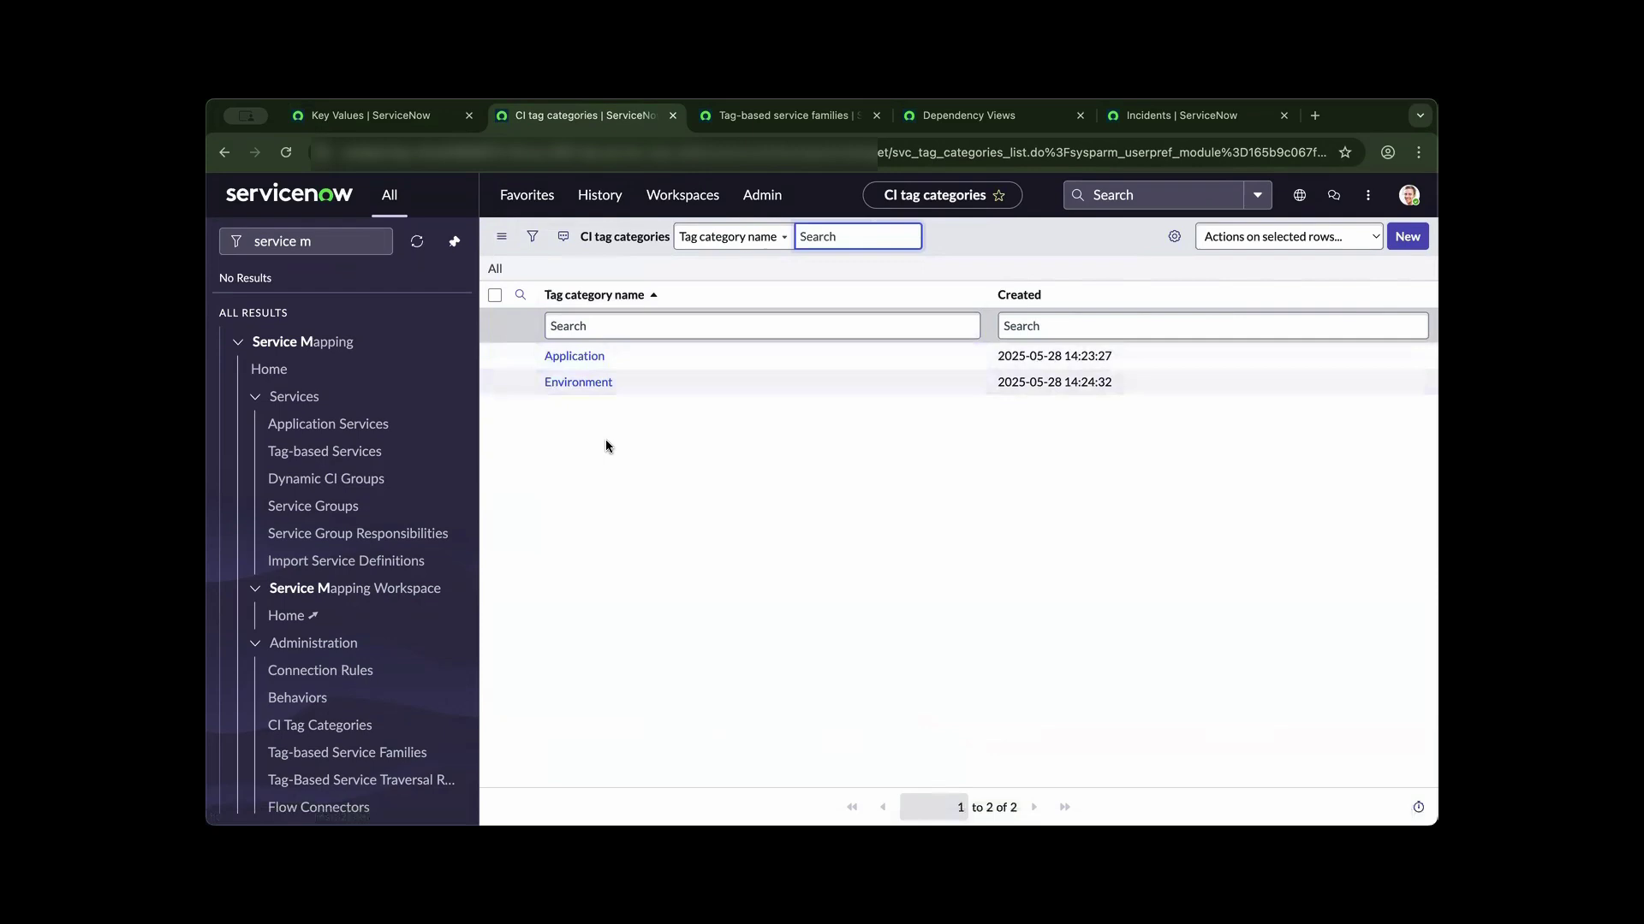
click(574, 356)
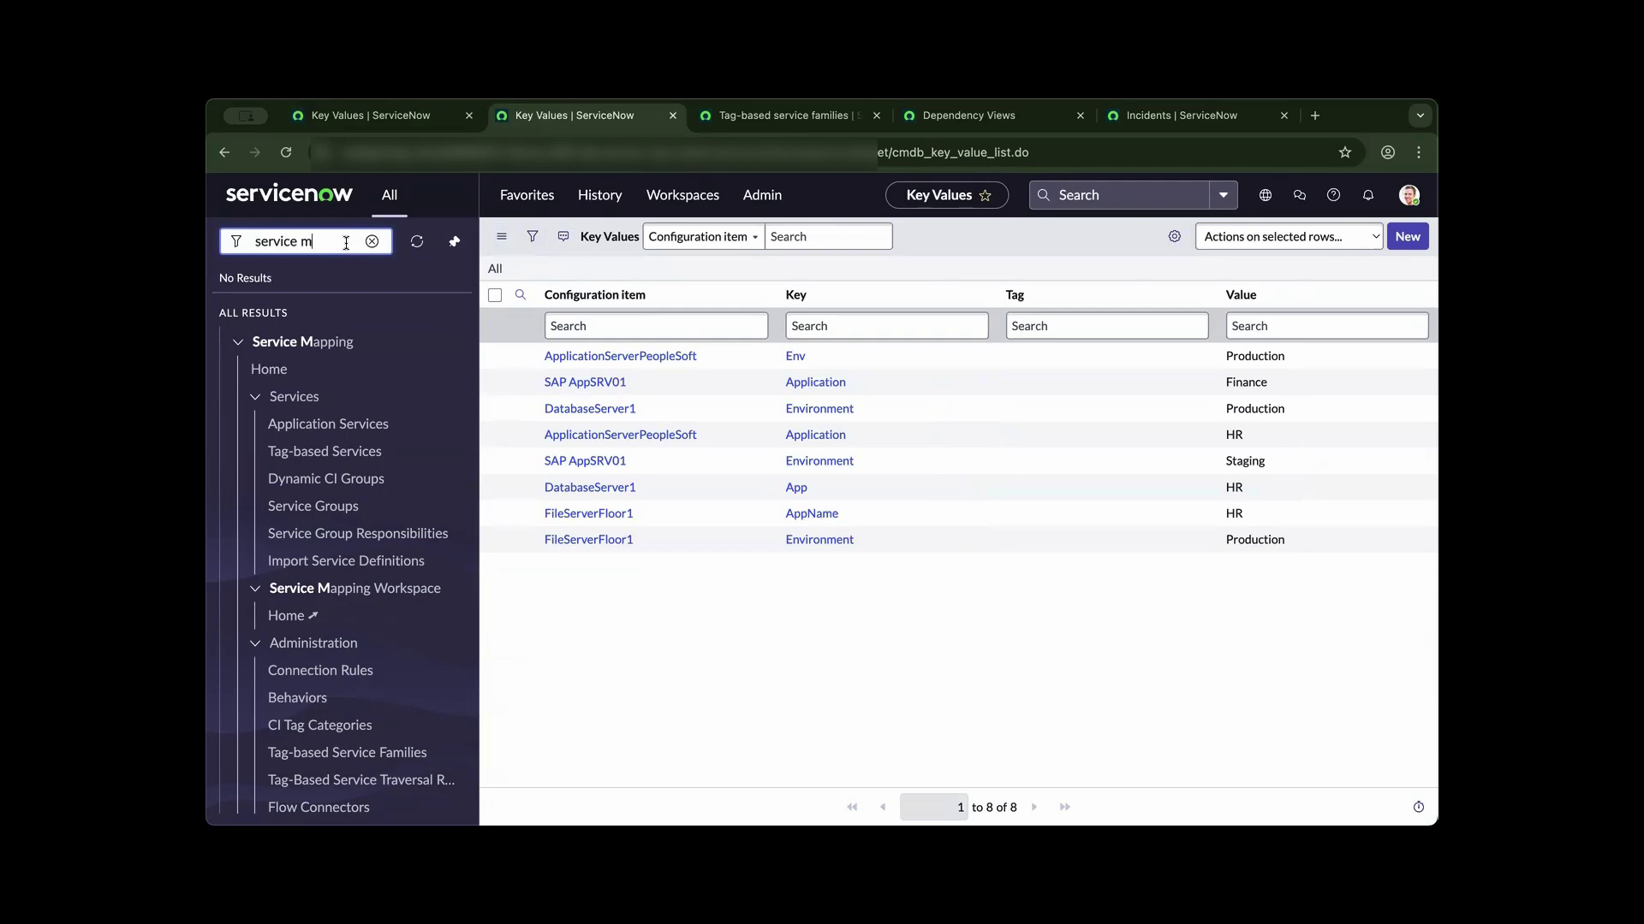
- Filter the navigator for service mapping and open the CI Tag Categories list
text(appin)
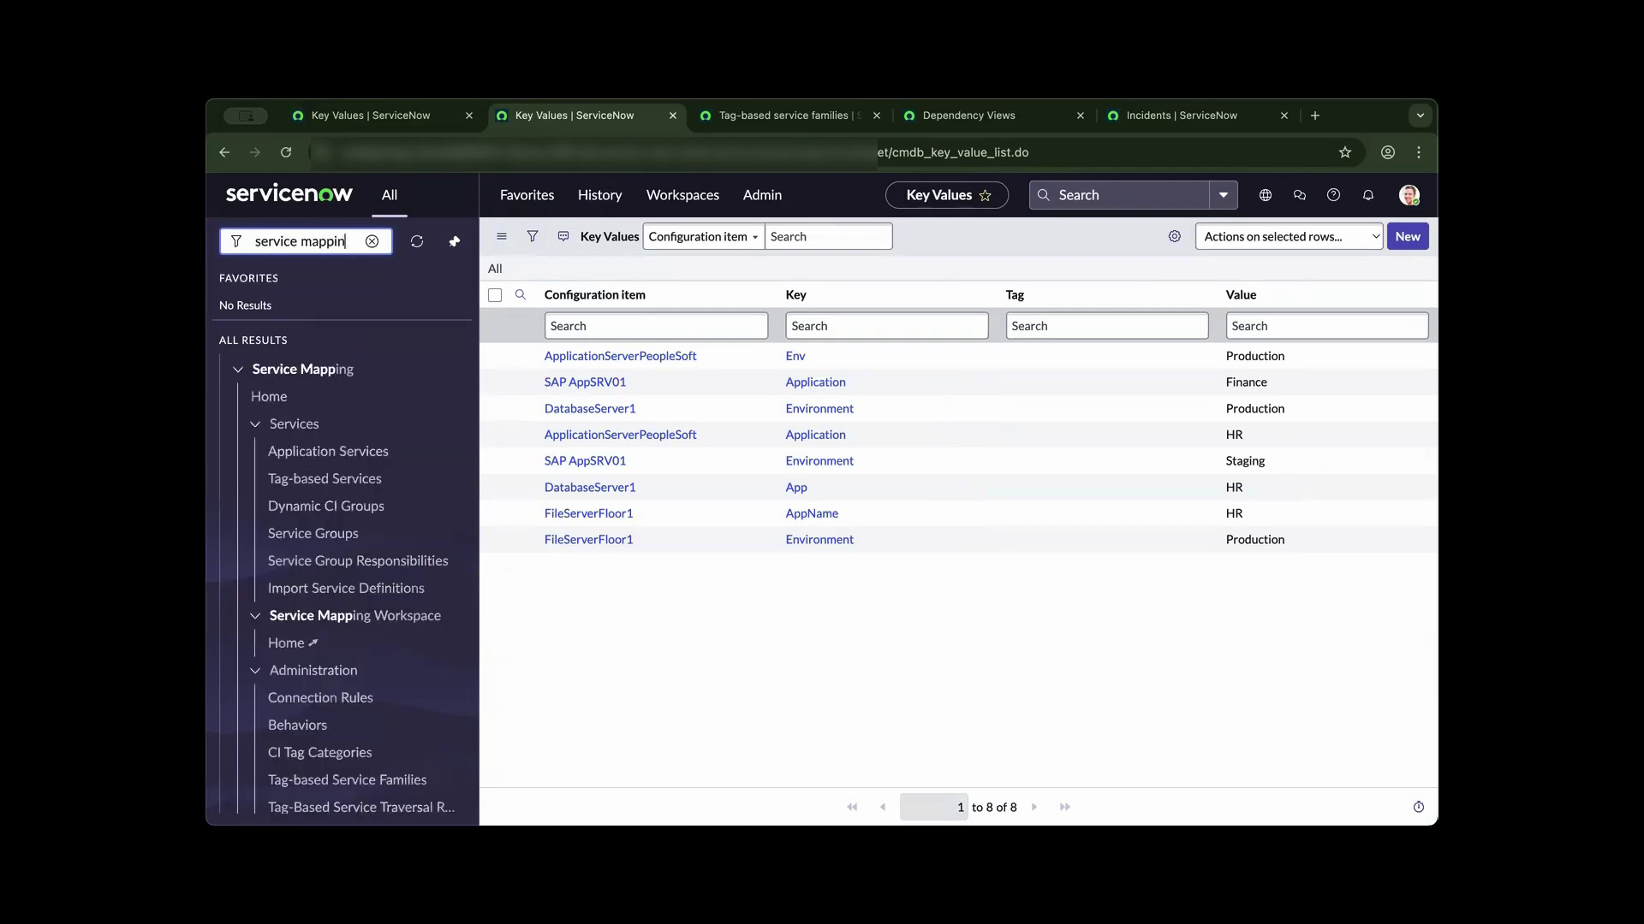
text(g)
scroll(363, 583, down, 1)
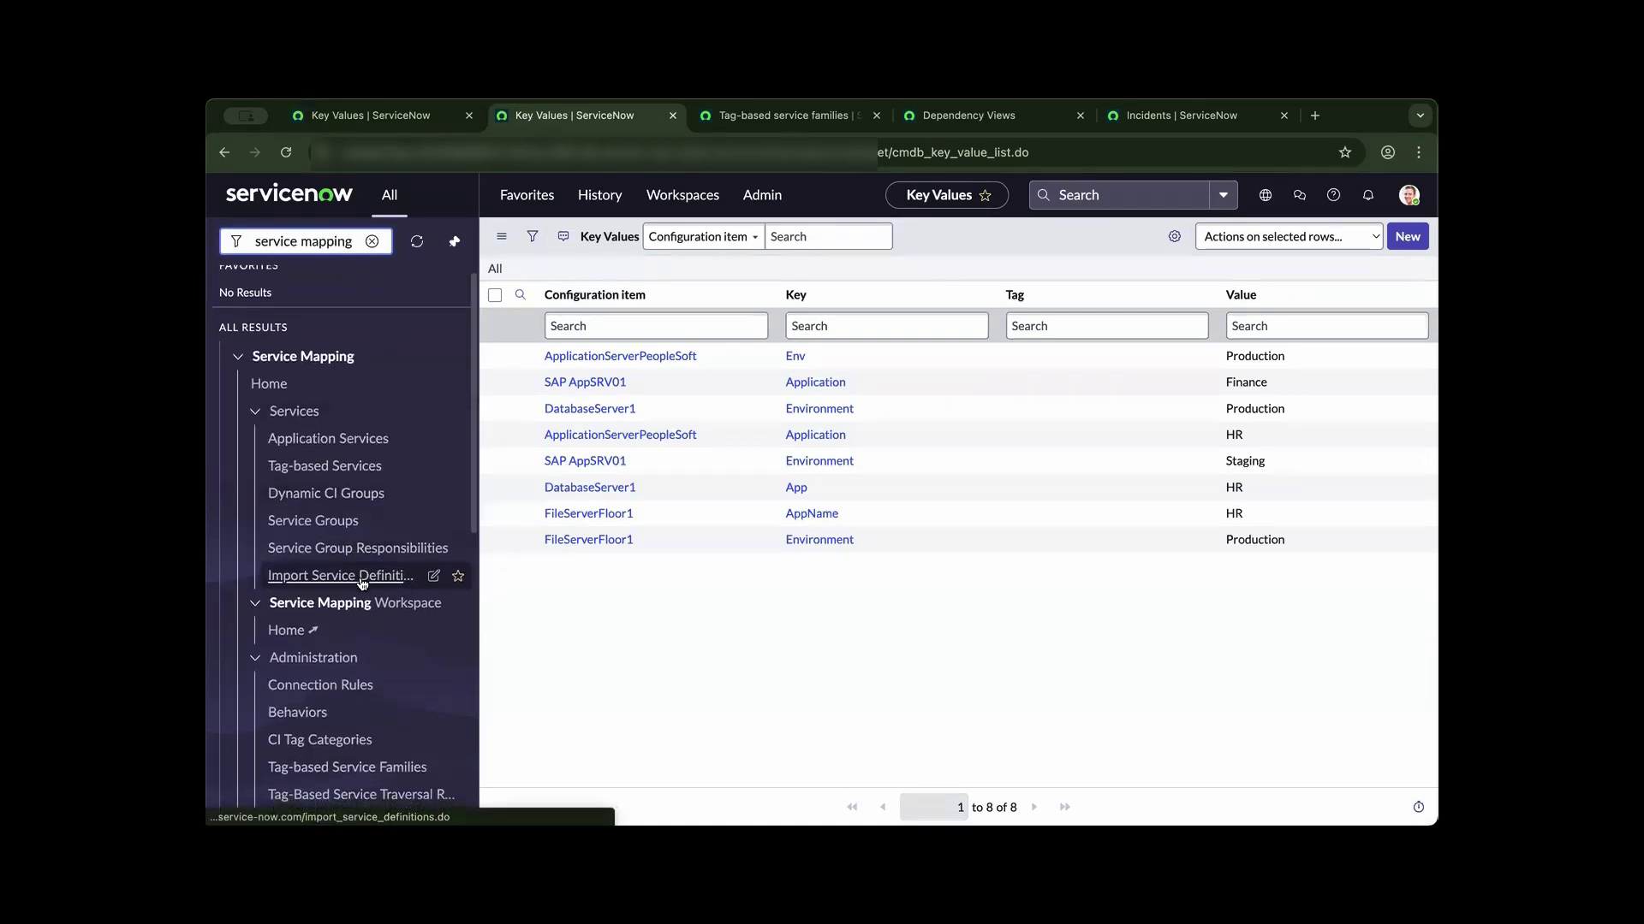
scroll(360, 580, down, 3)
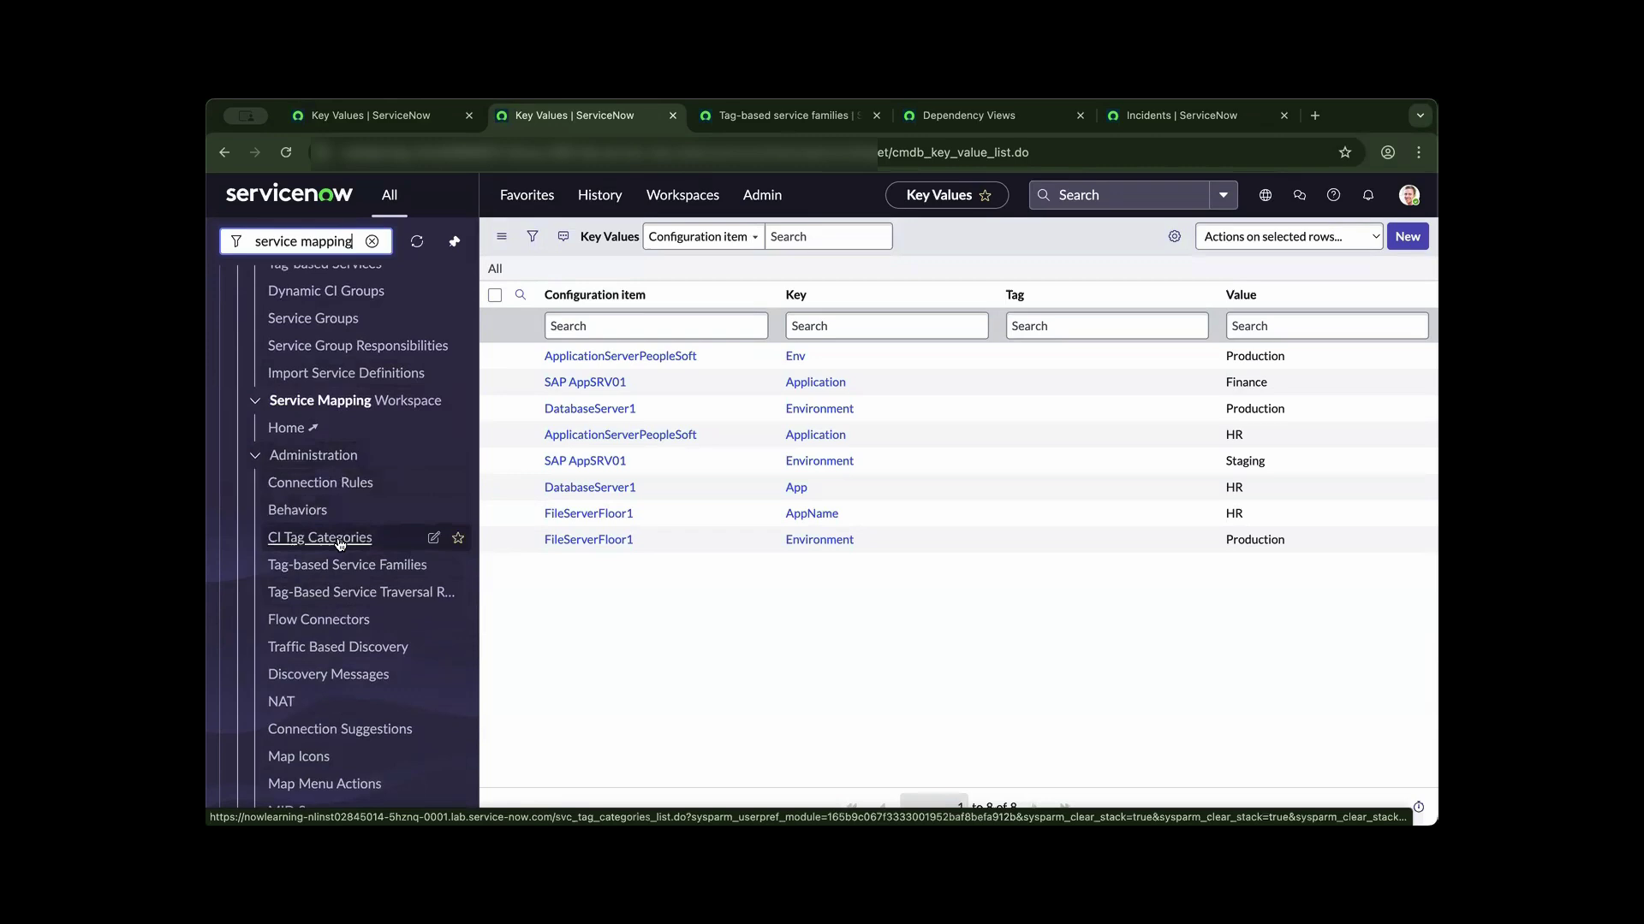
click(339, 539)
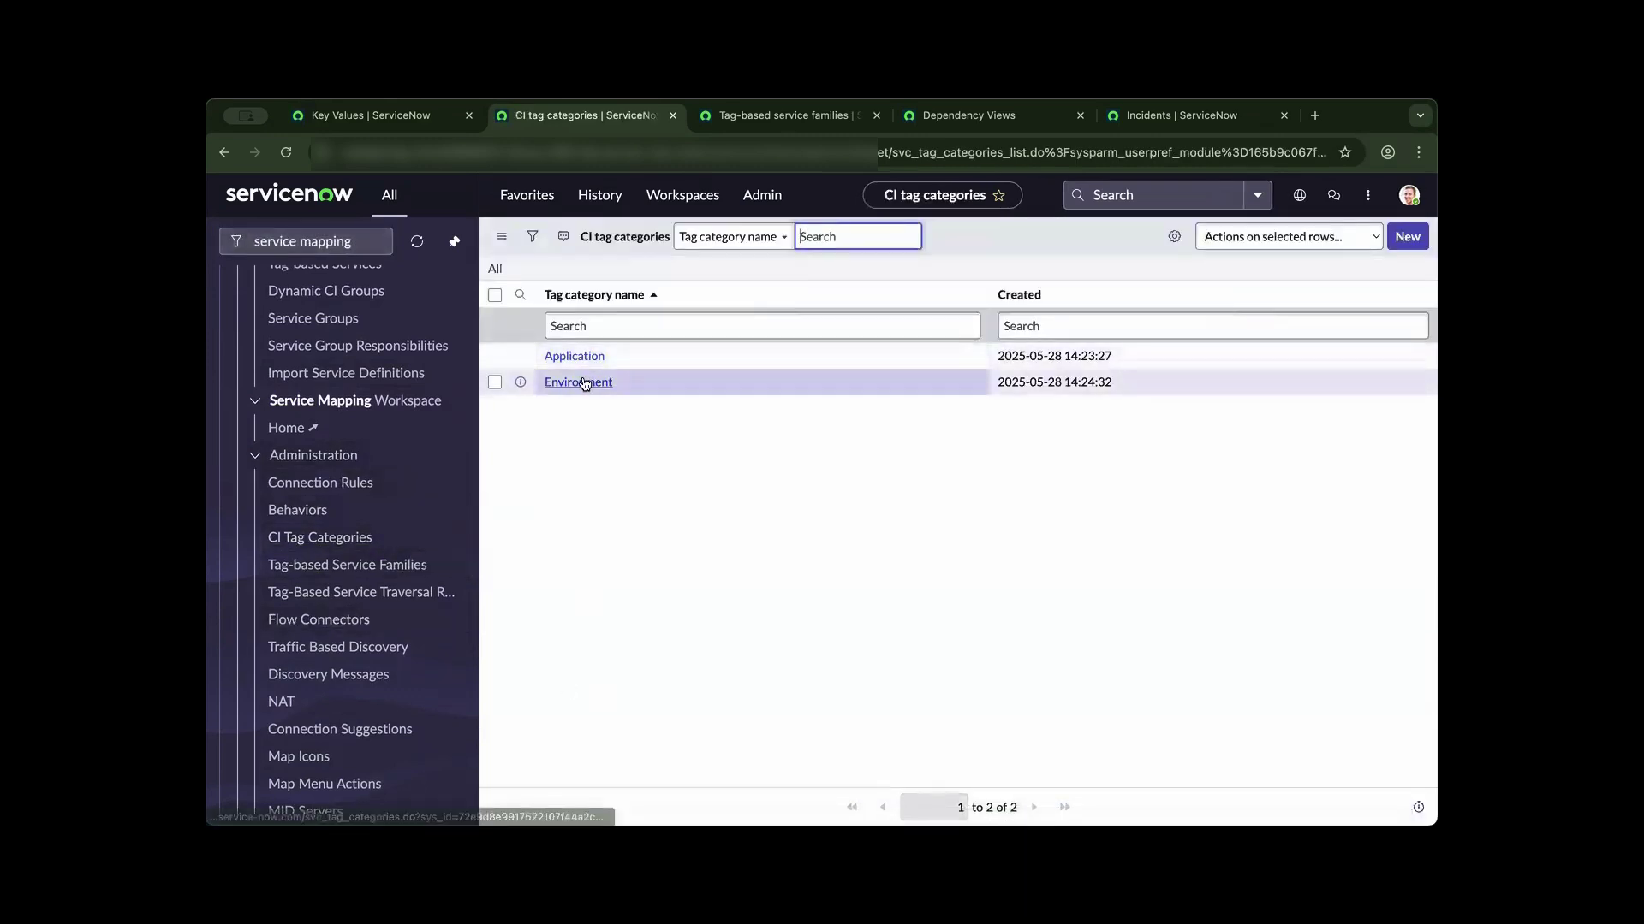
- Review the Environment category's Env and Environment keys, then show the tag-based service families list
click(585, 384)
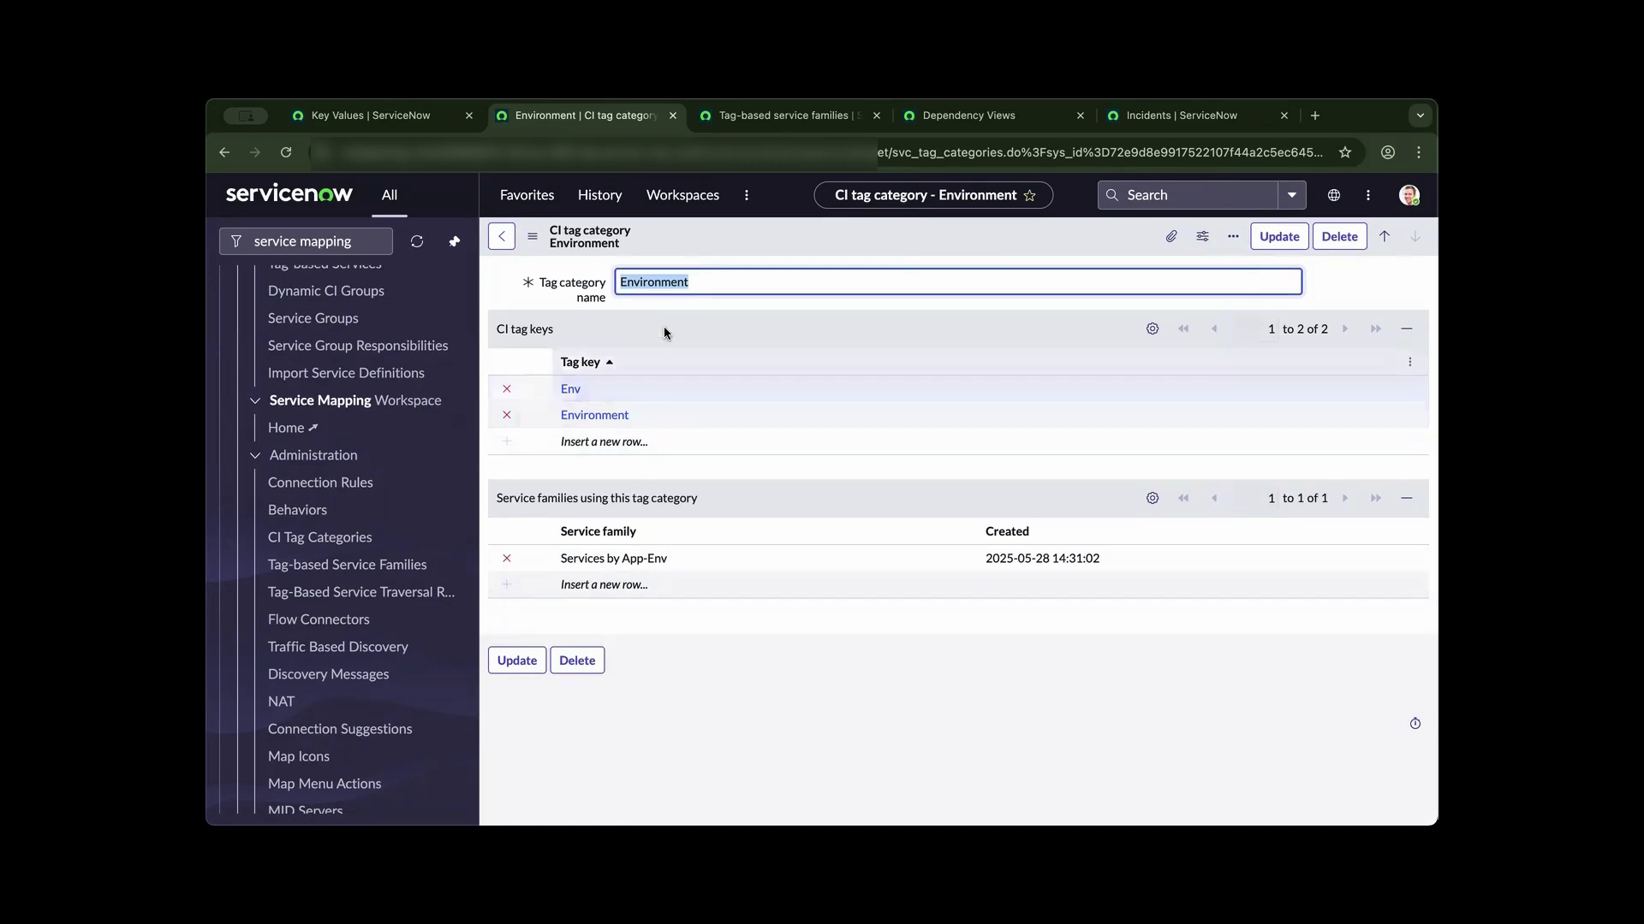
click(738, 127)
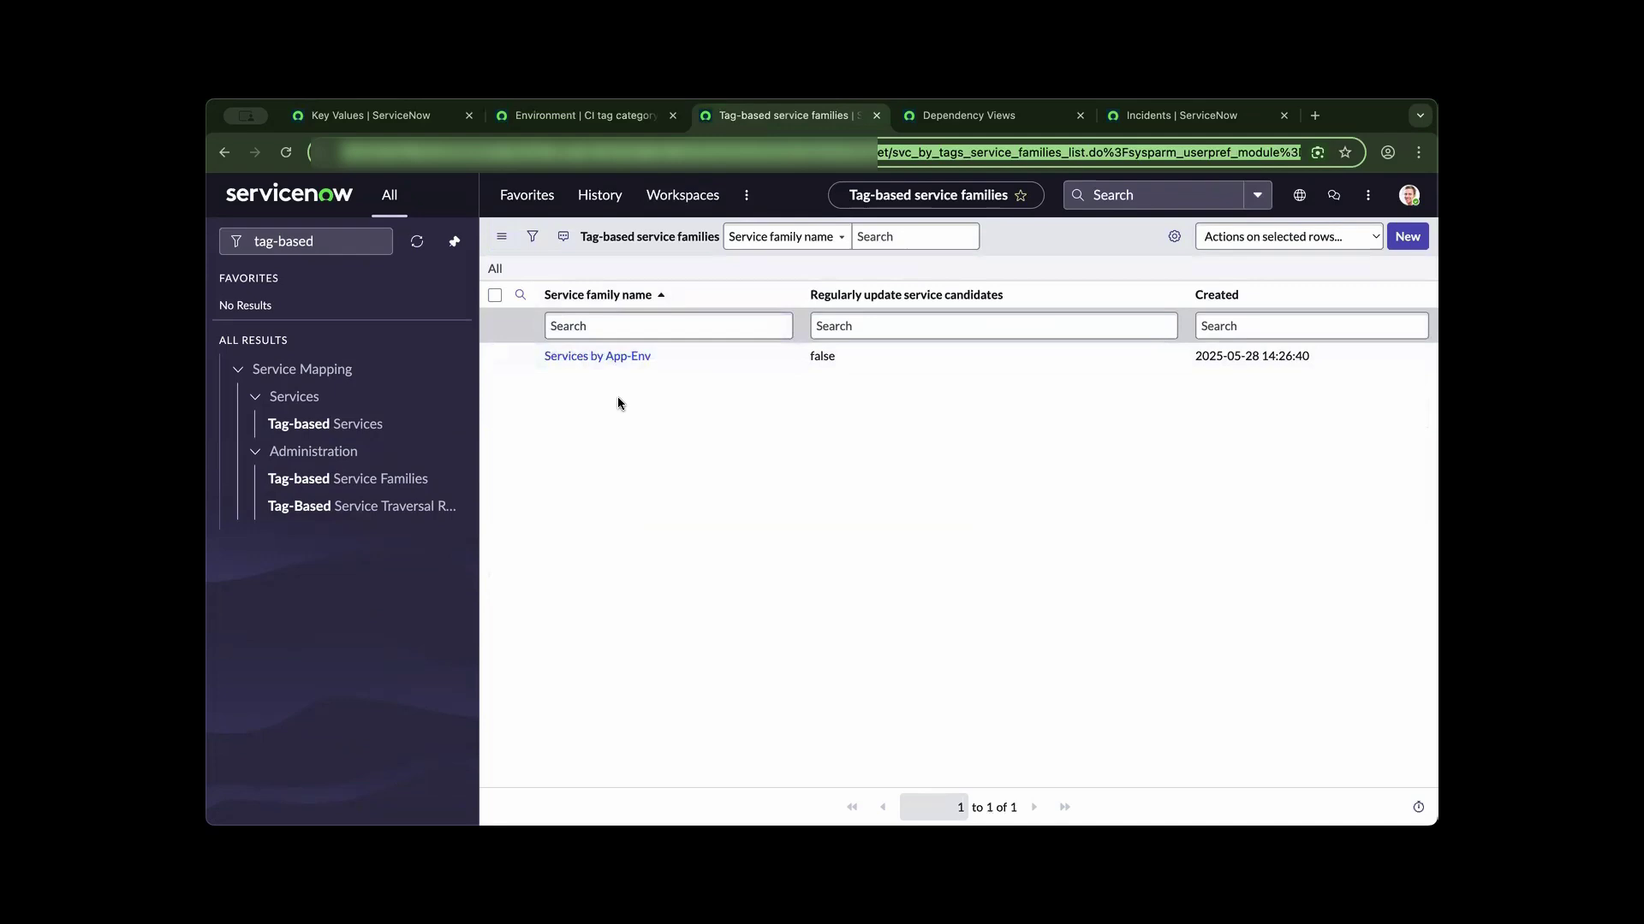
- Open the Services by App-Env family, generate its service candidates, then close the results
click(600, 358)
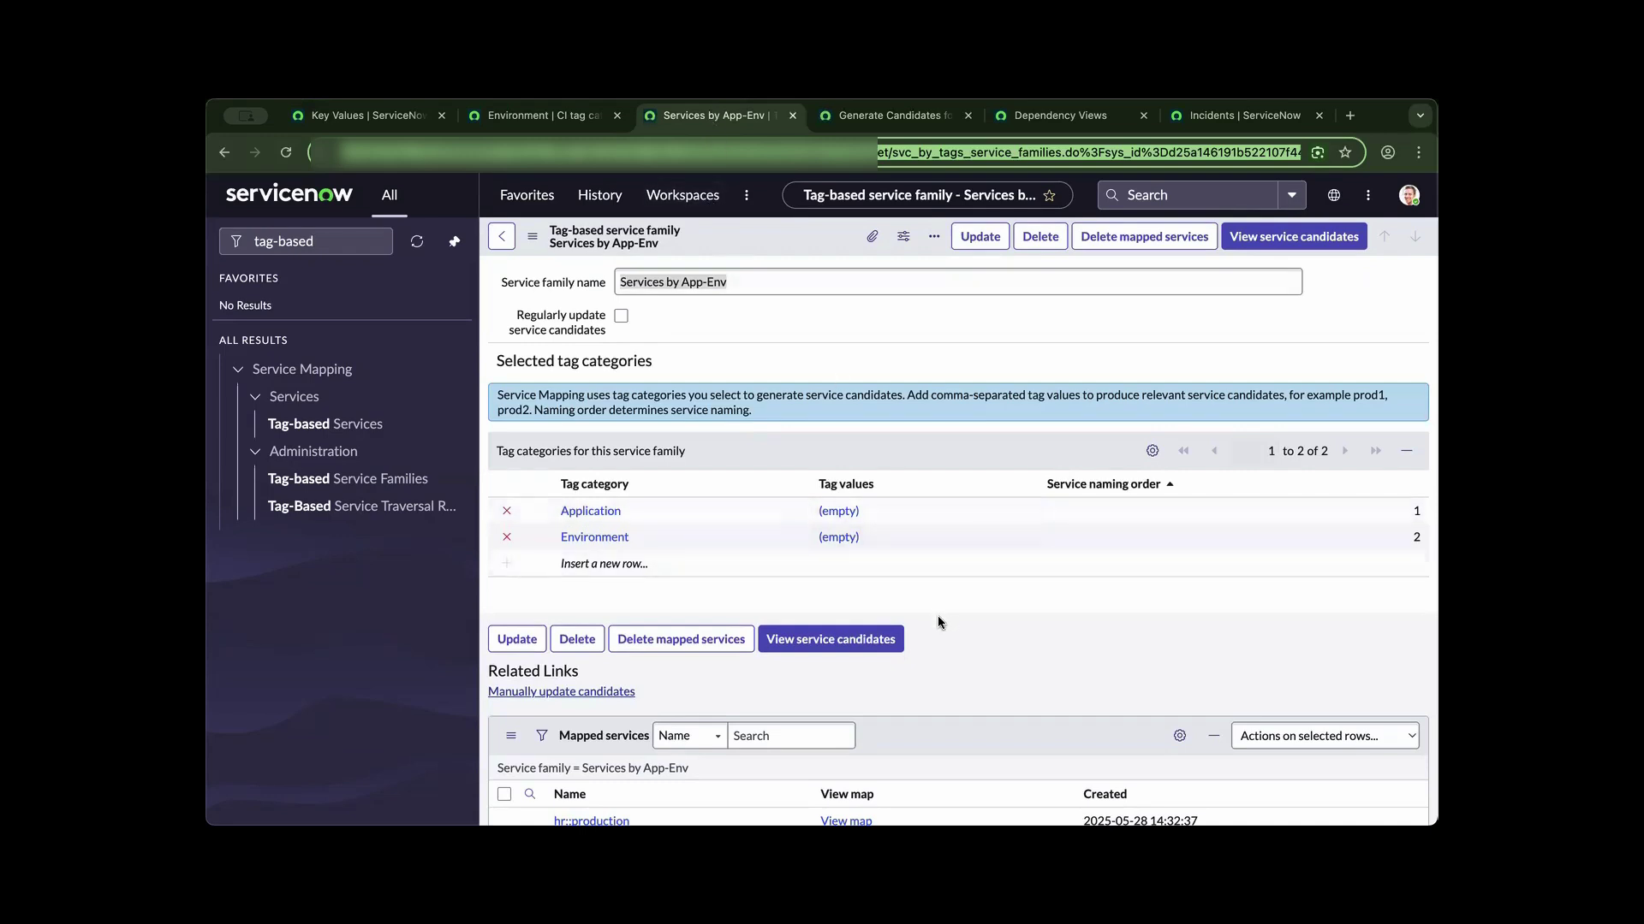
click(845, 651)
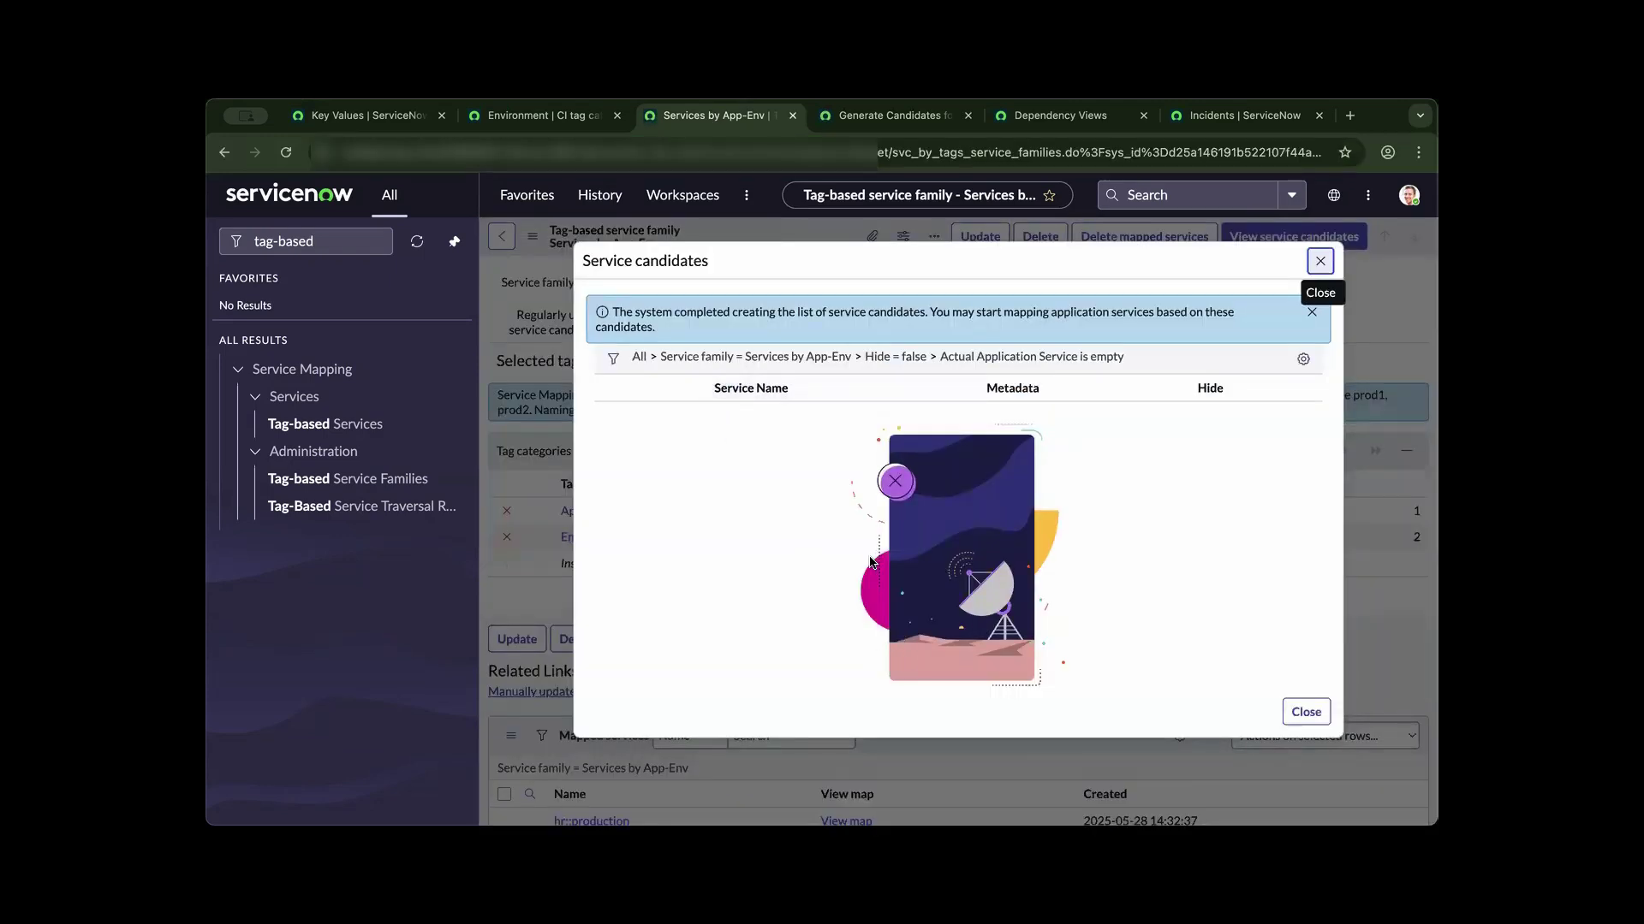
click(1301, 715)
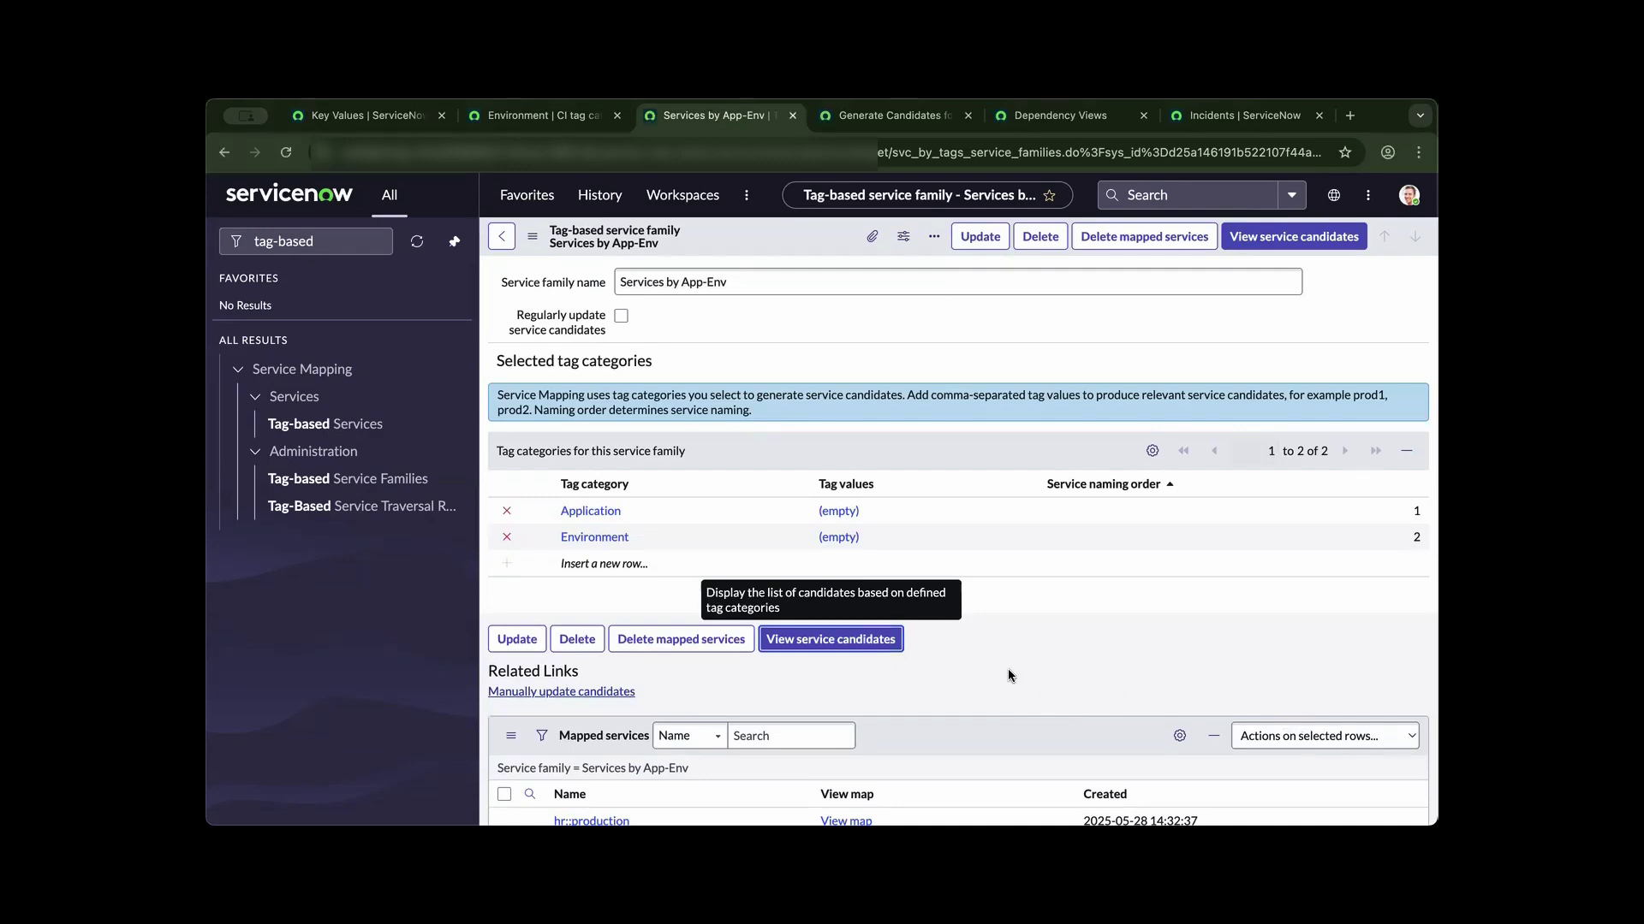
- Revisit Key Values, Environment and Services by App-Env, then view the Generate Candidates scheduled job
click(366, 116)
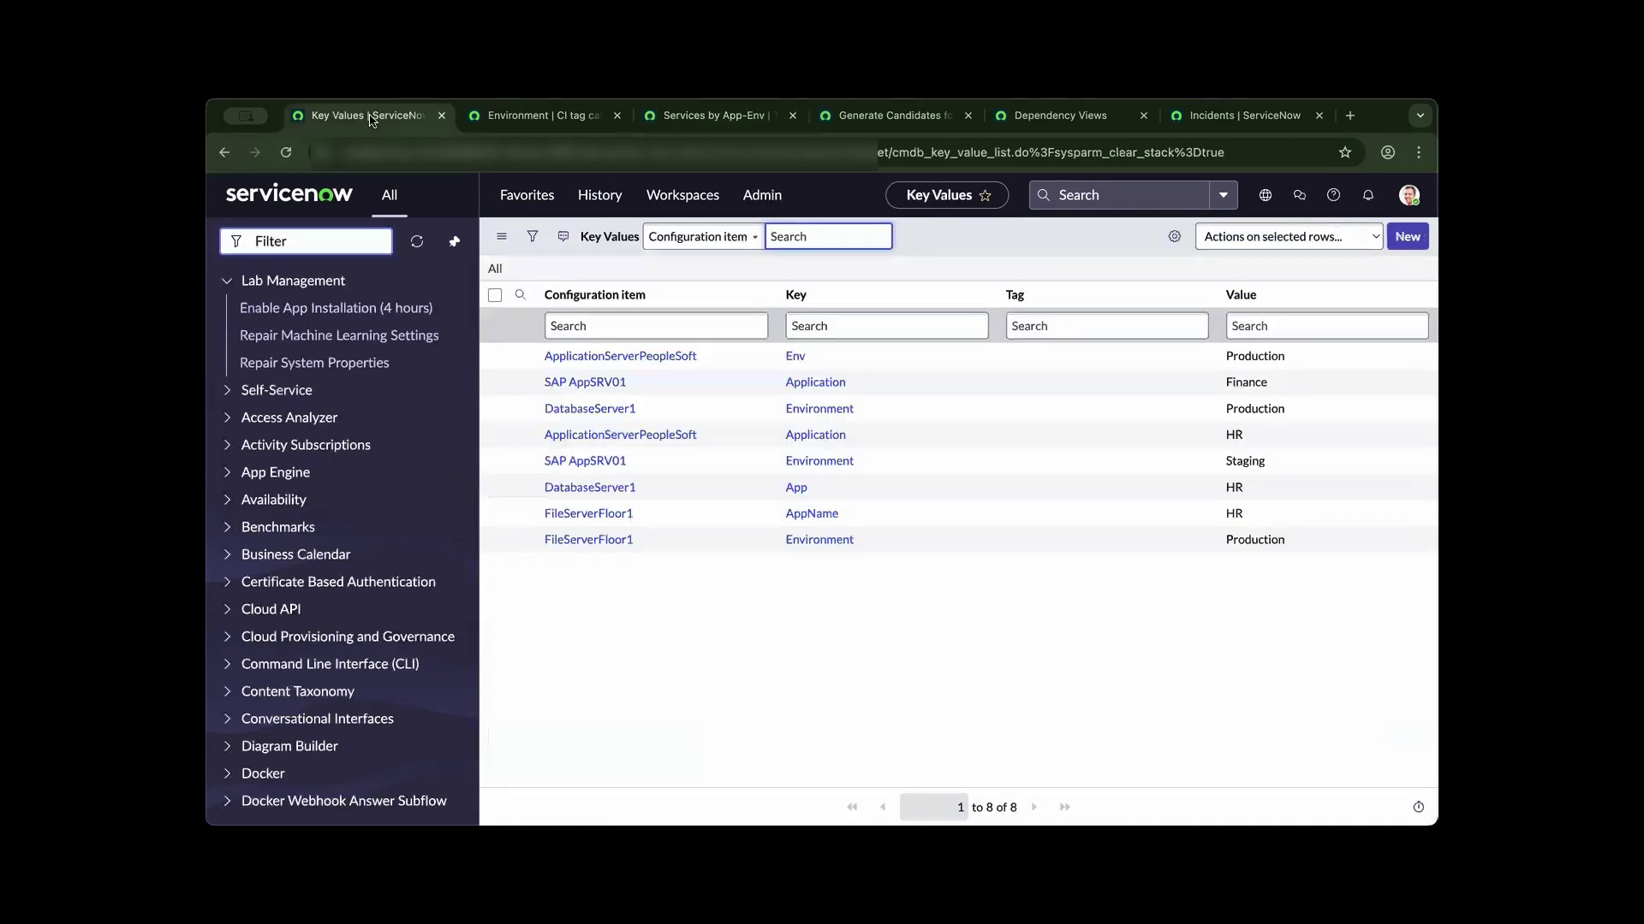
click(508, 117)
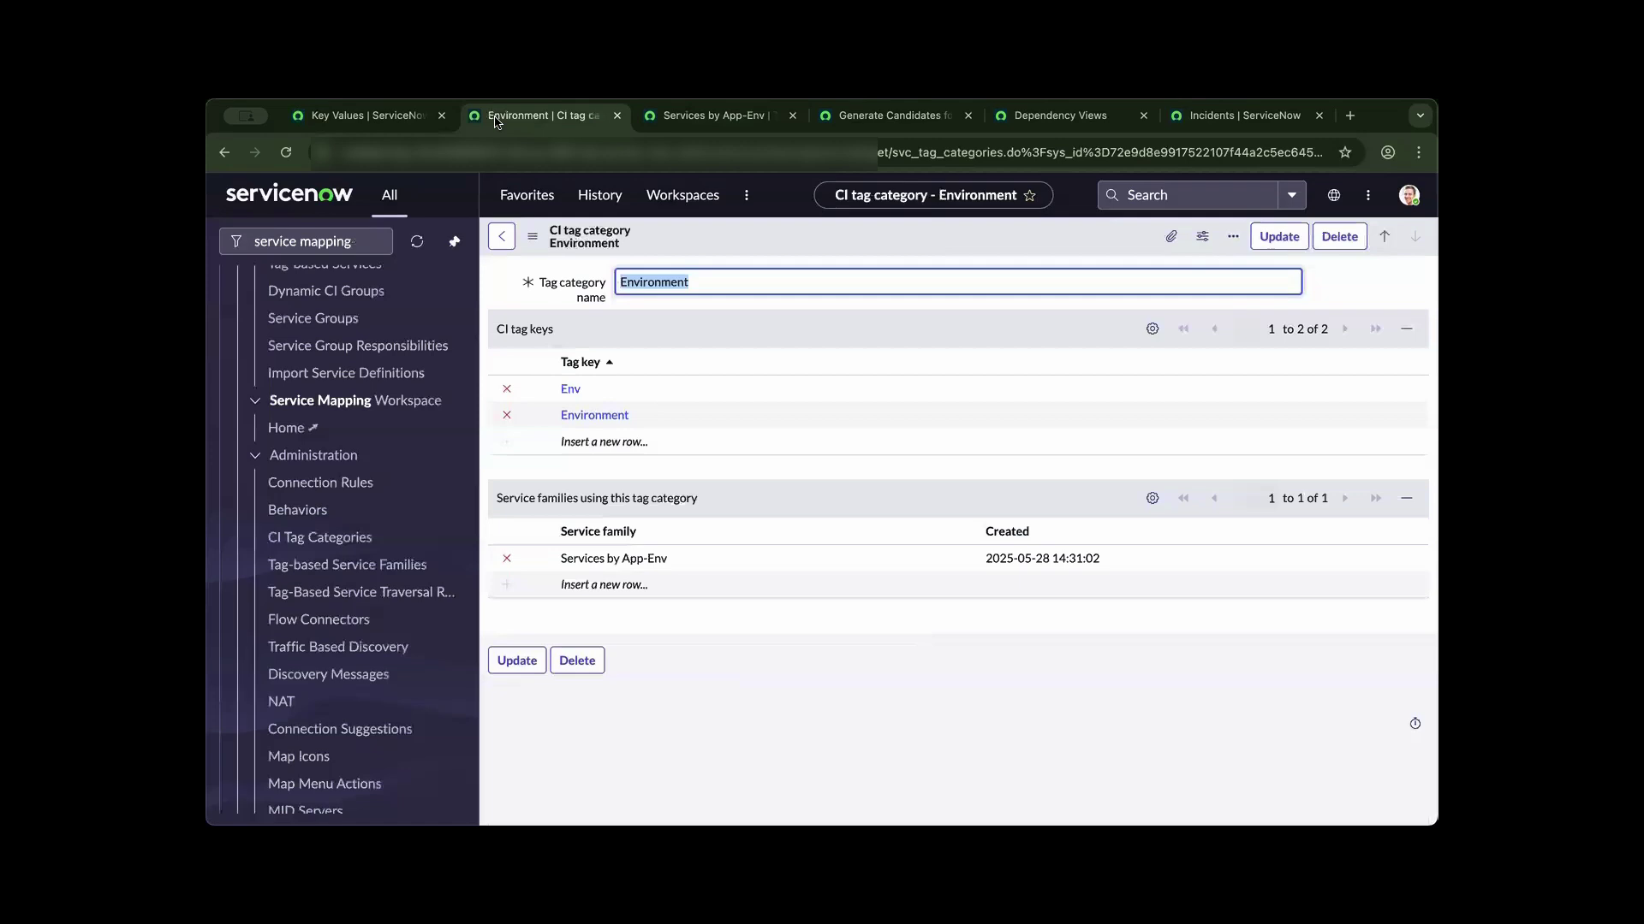
click(676, 117)
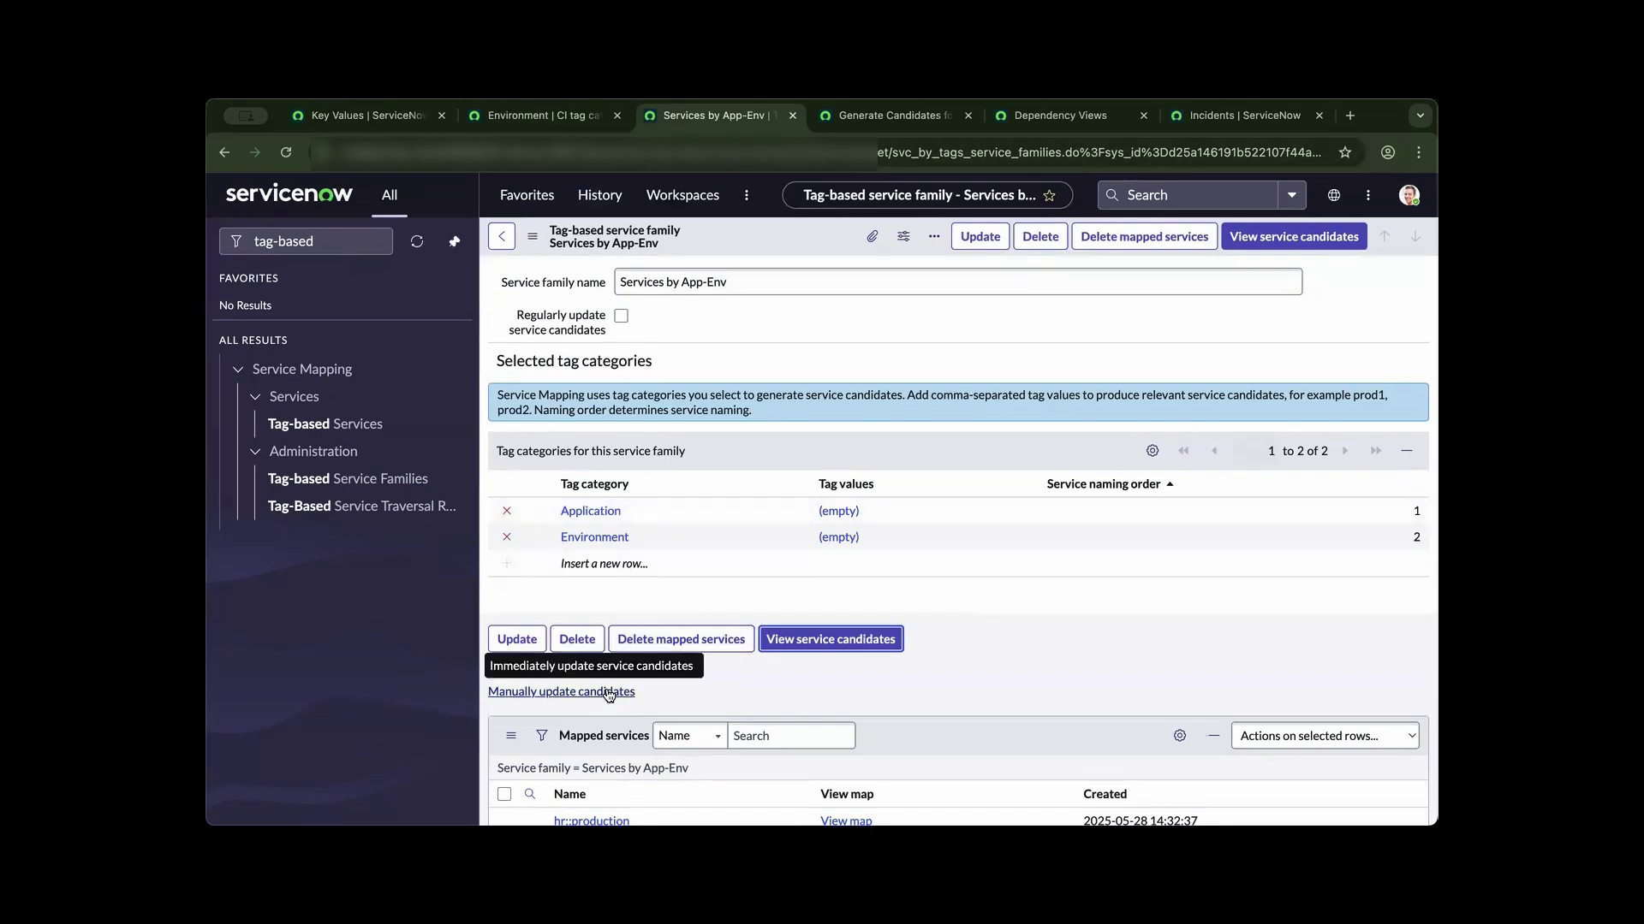
click(890, 114)
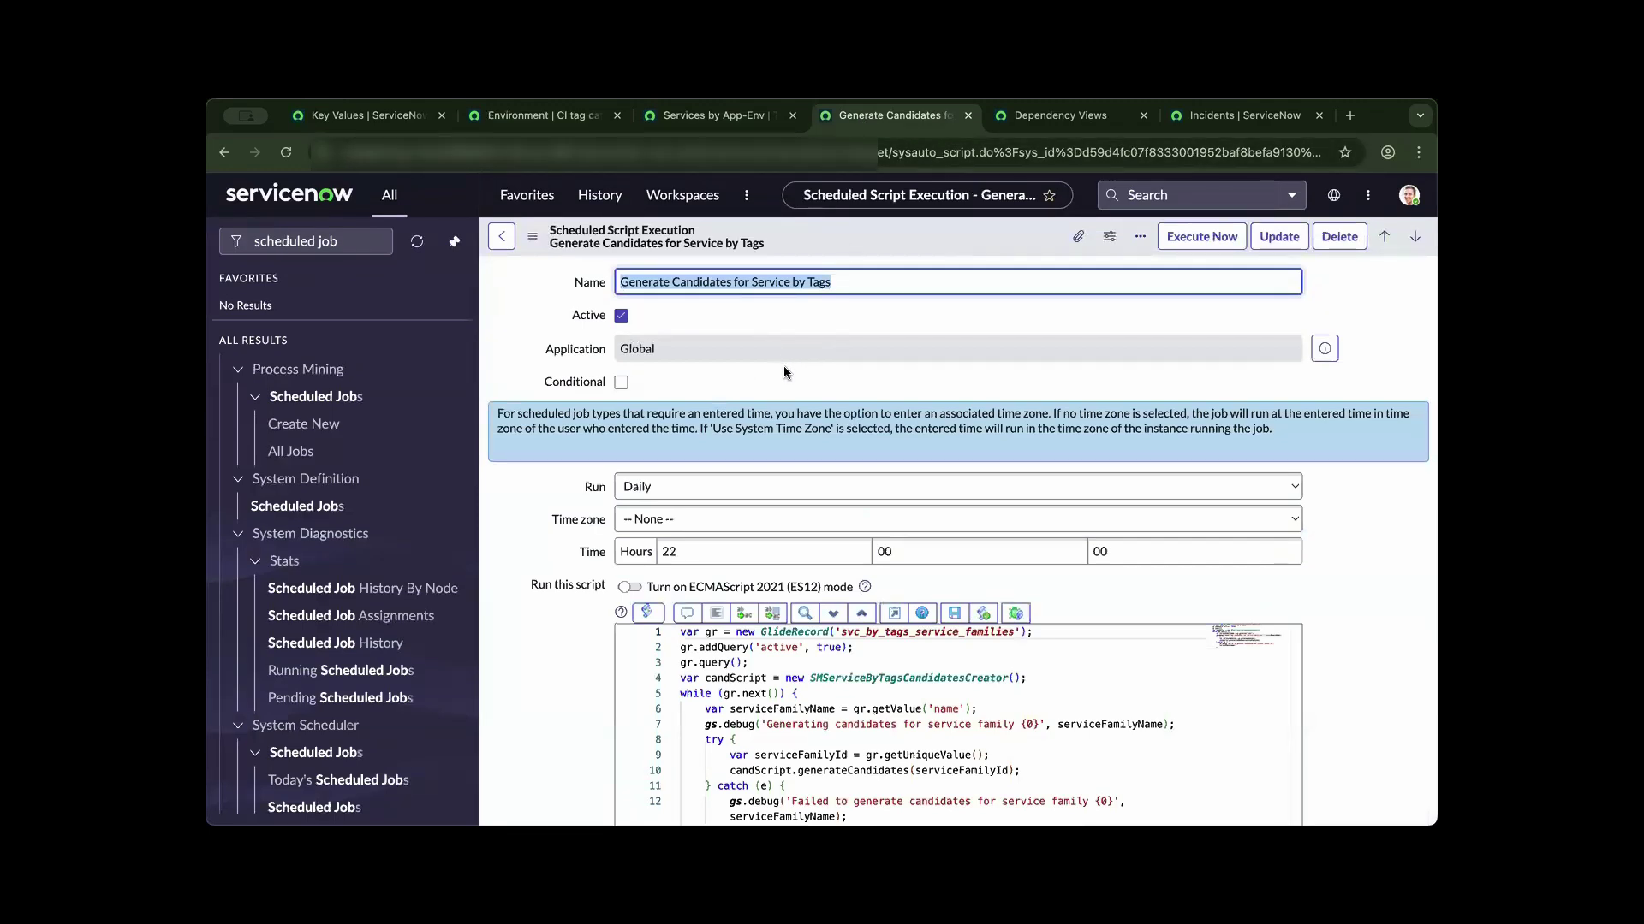
- Expand the script full screen, select SMServiceByTagsCandidatesCreator, and return to Services by App-Env
click(894, 615)
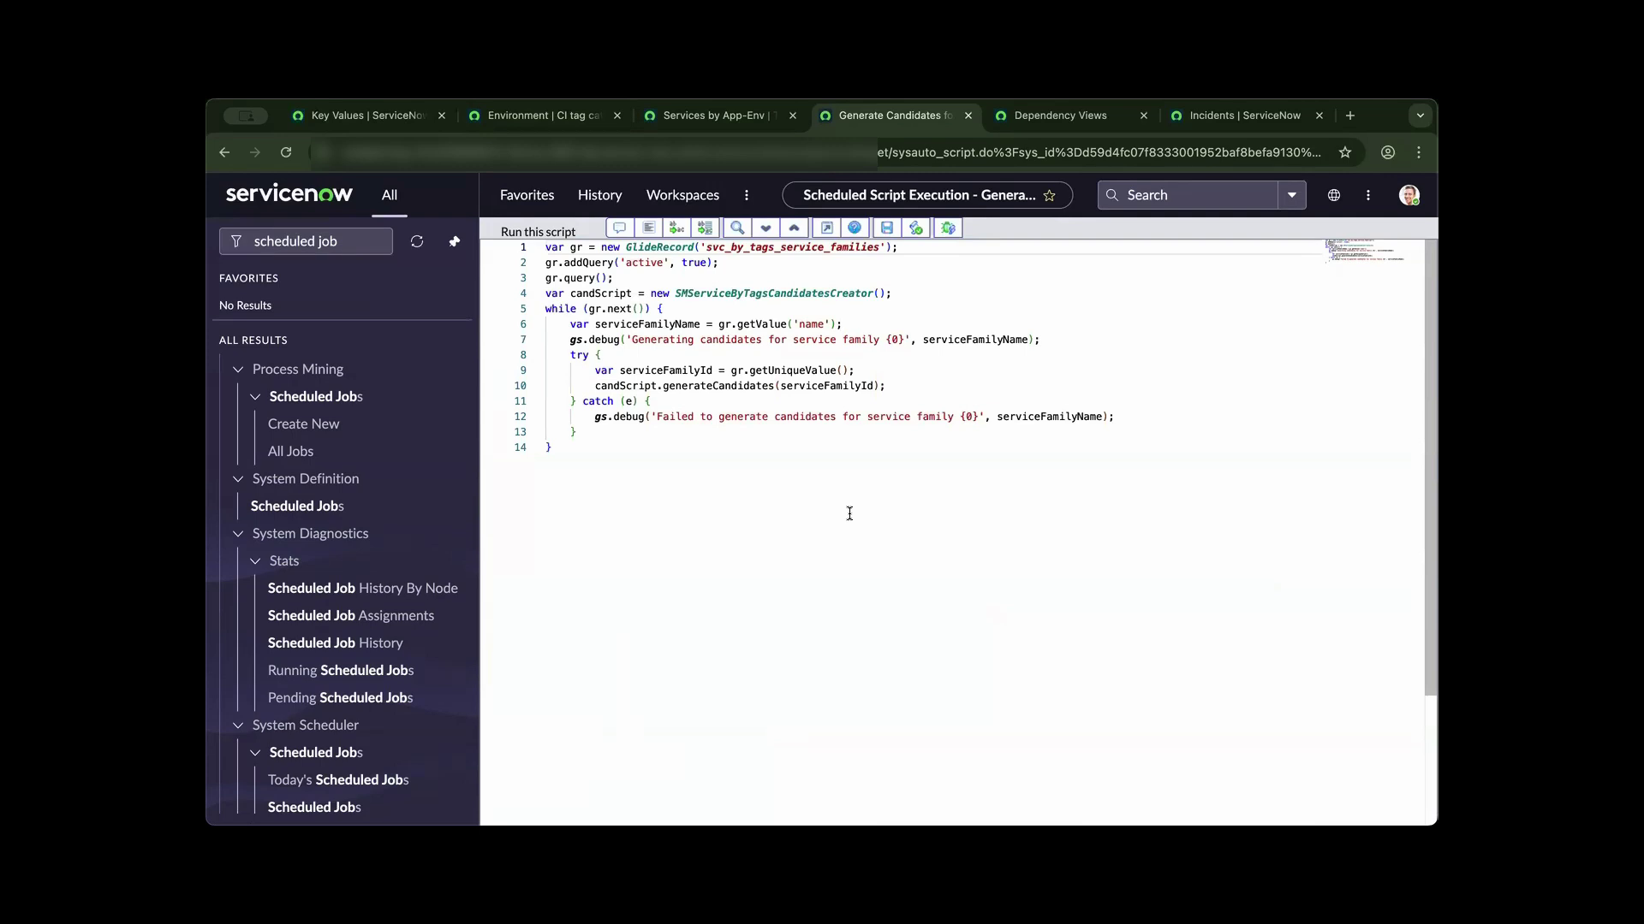
double_click(776, 293)
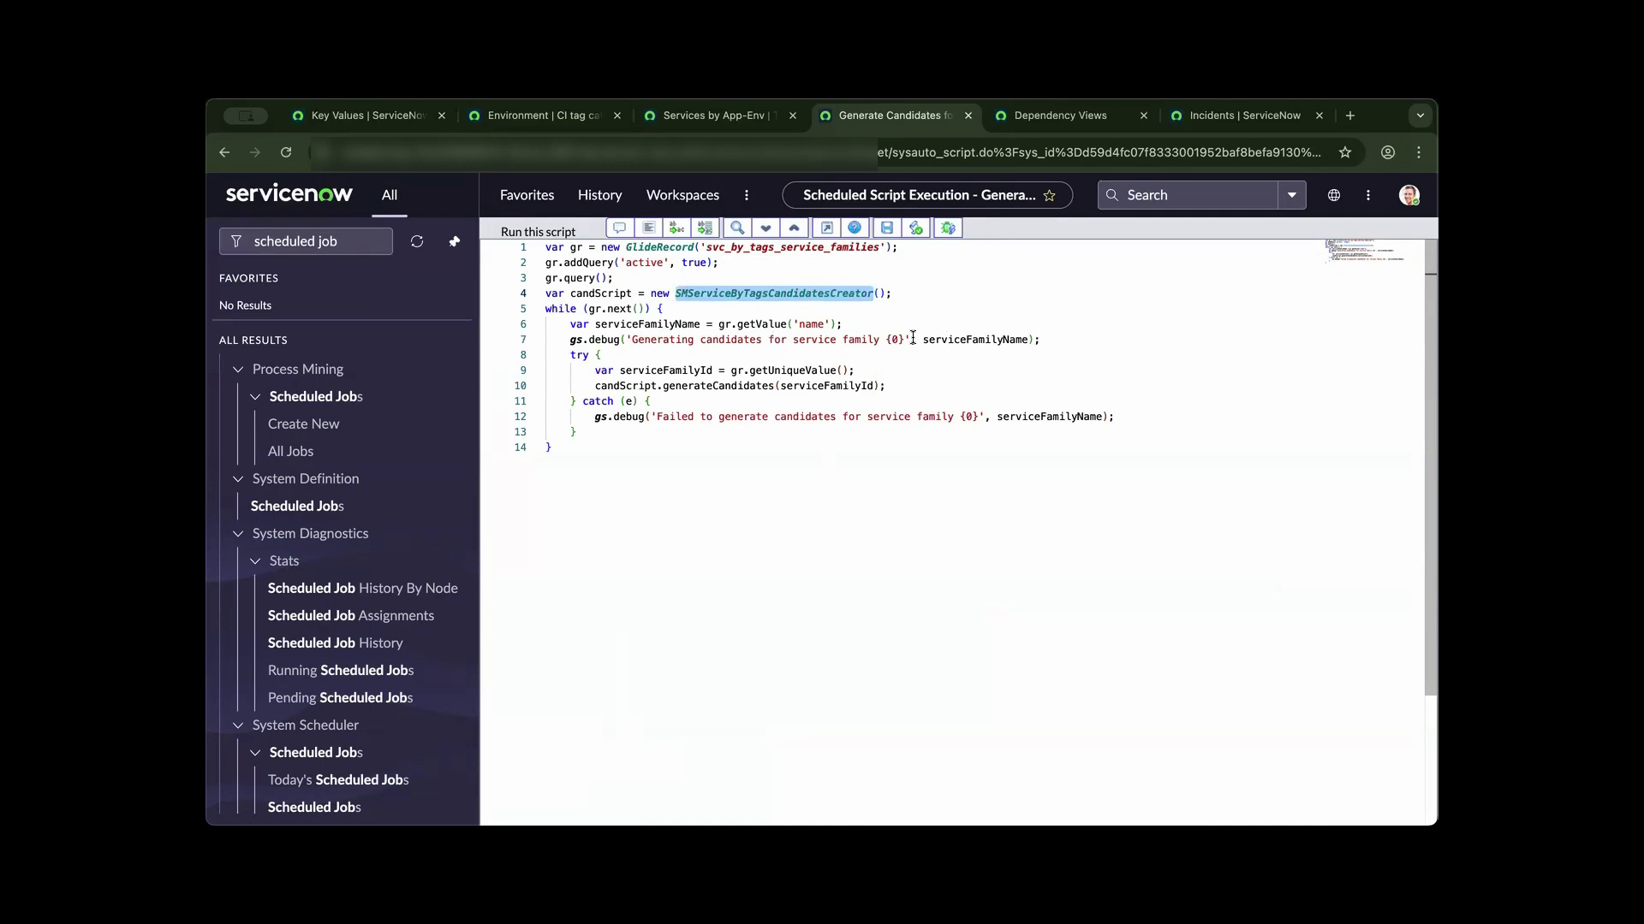
key(ctrl+shift+Tab)
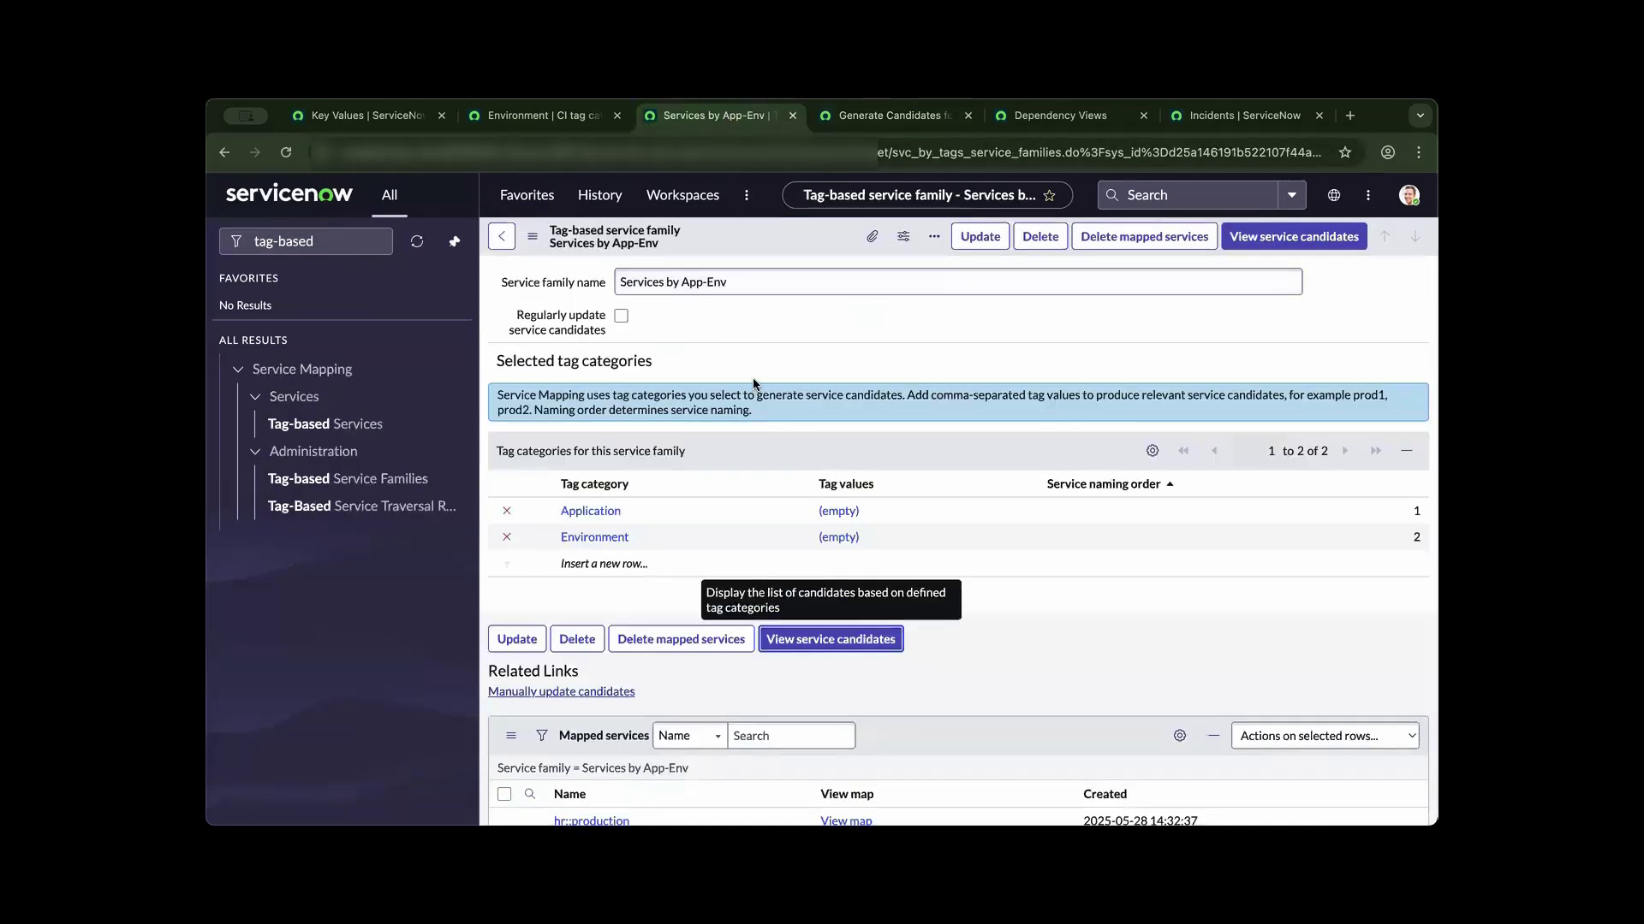
- Open the hr::production service map from the Mapped services list
scroll(700, 556, down, 2)
scroll(701, 556, down, 3)
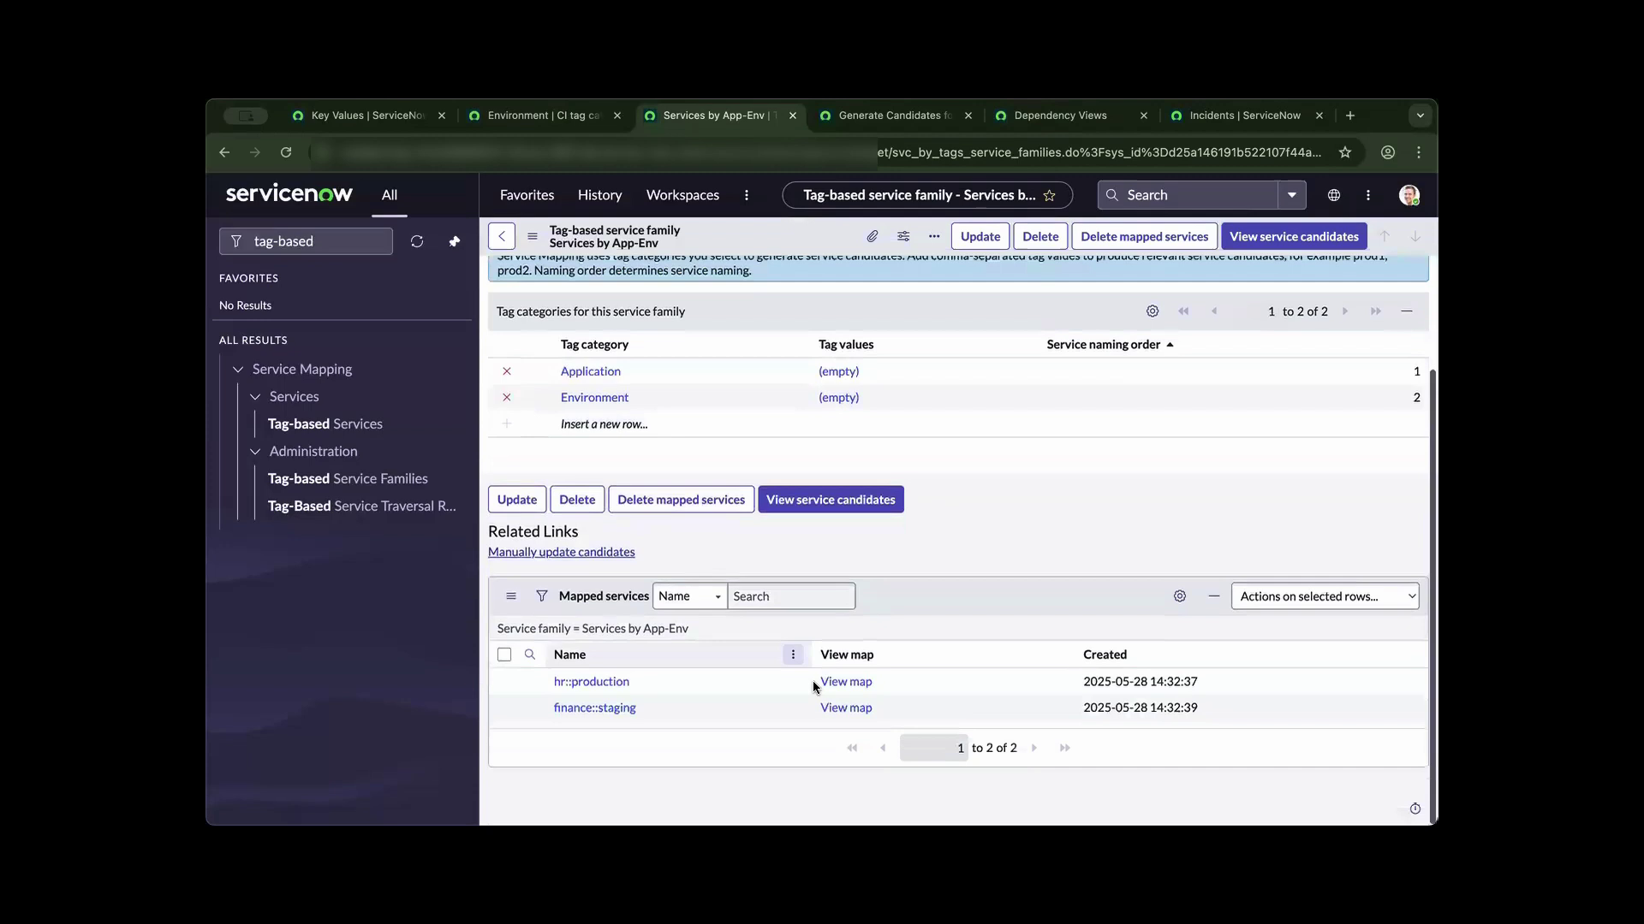
click(846, 680)
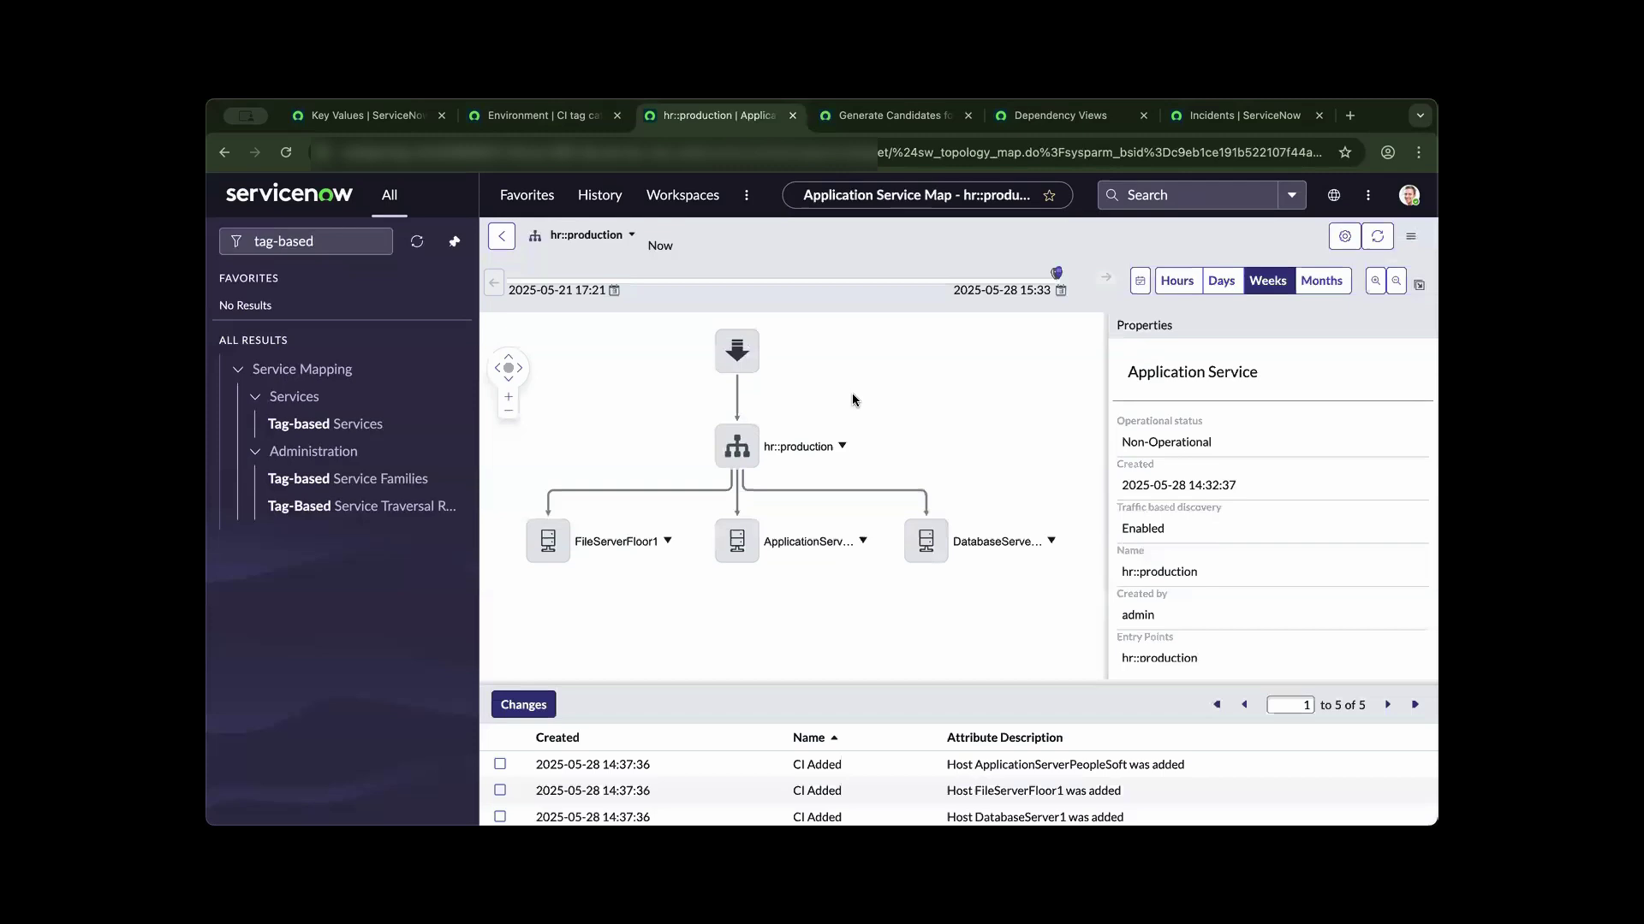
click(1344, 239)
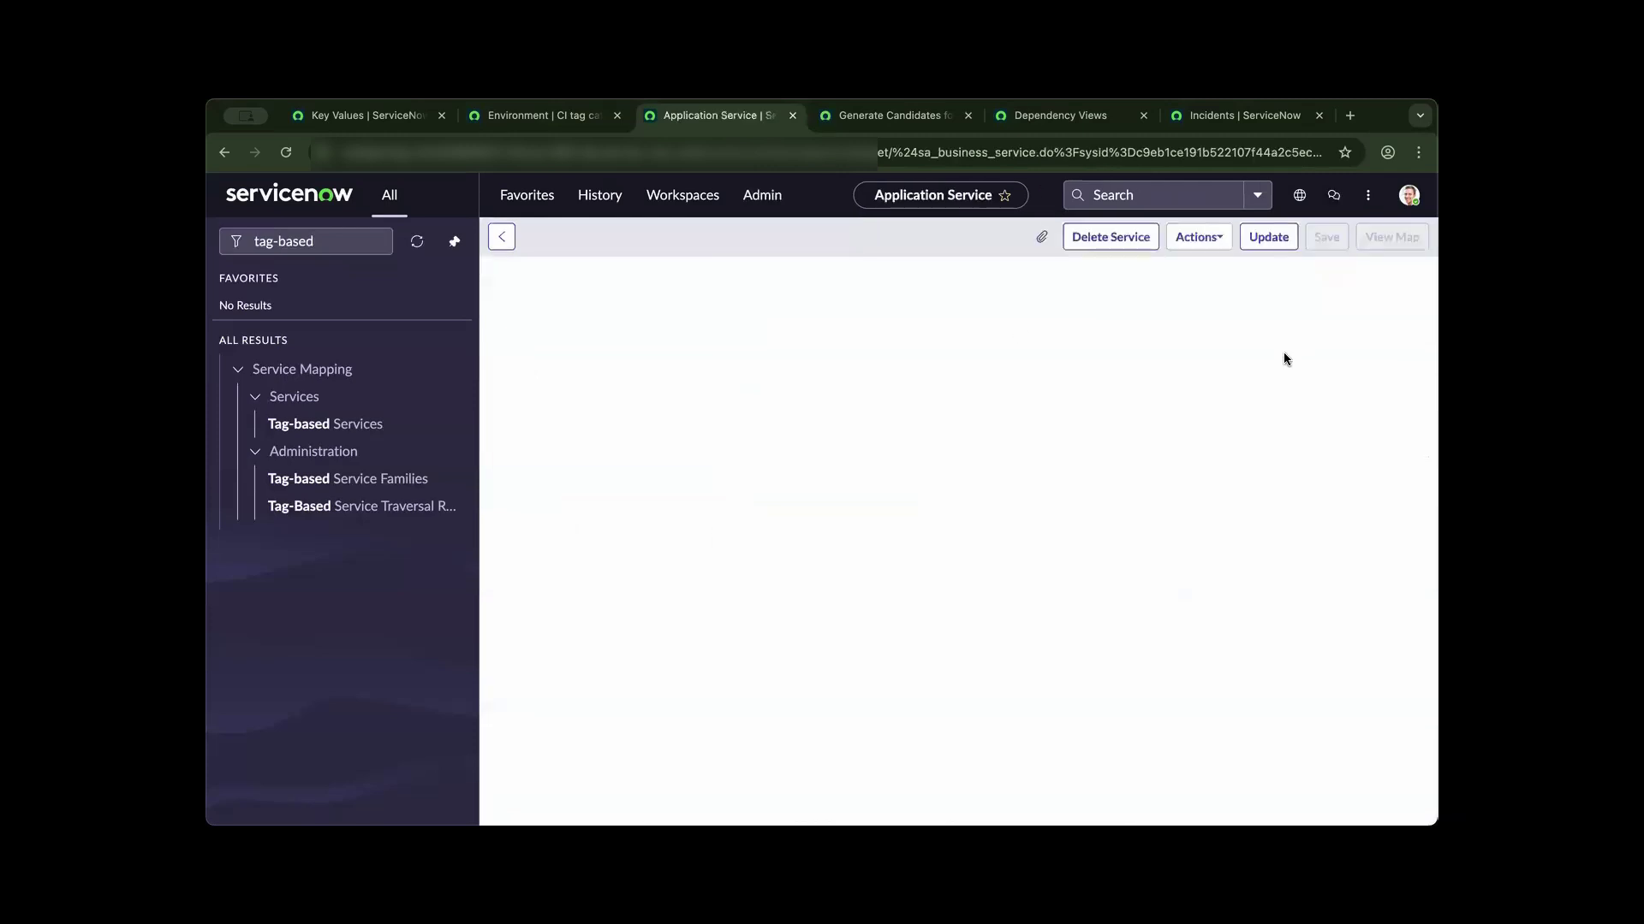
scroll(1075, 520, down, 2)
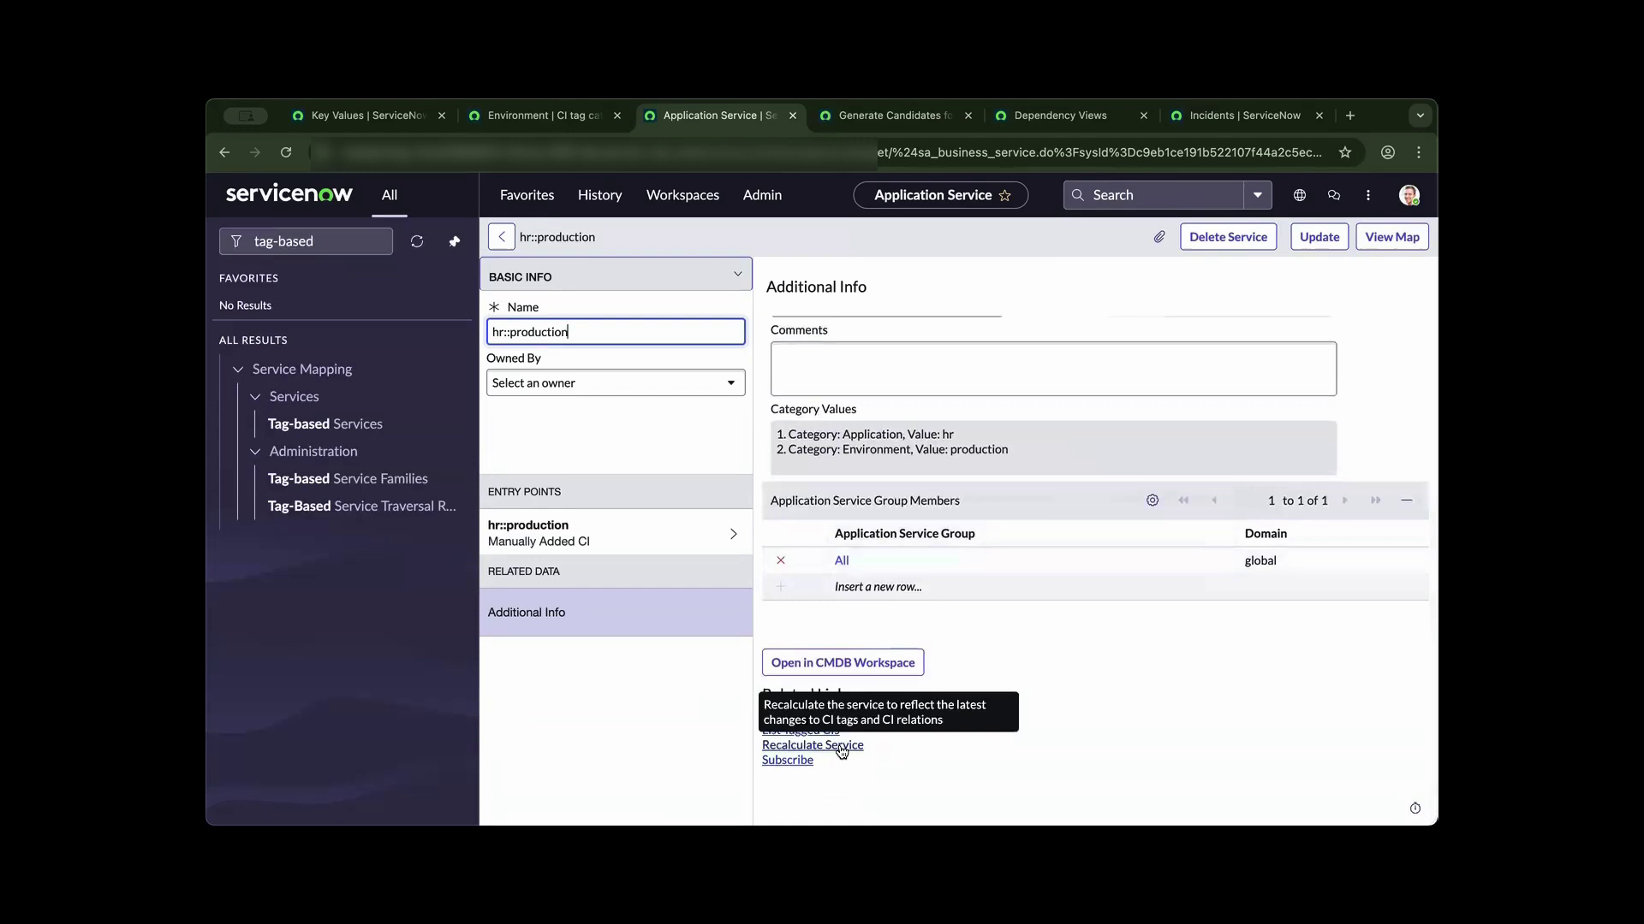
scroll(943, 731, up, 2)
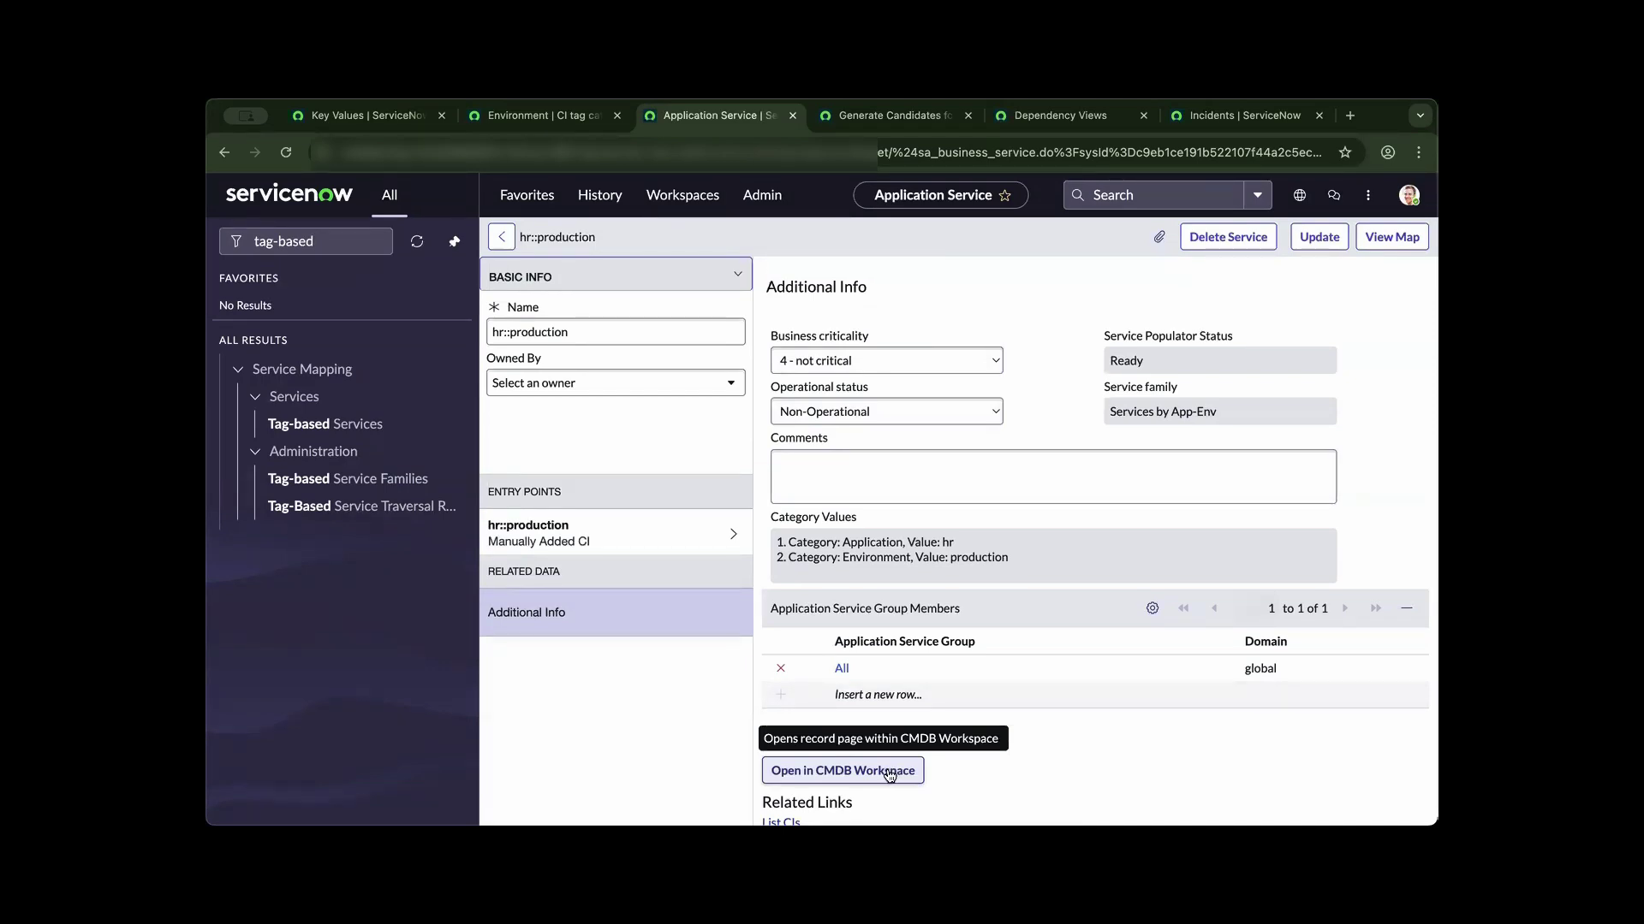
click(889, 773)
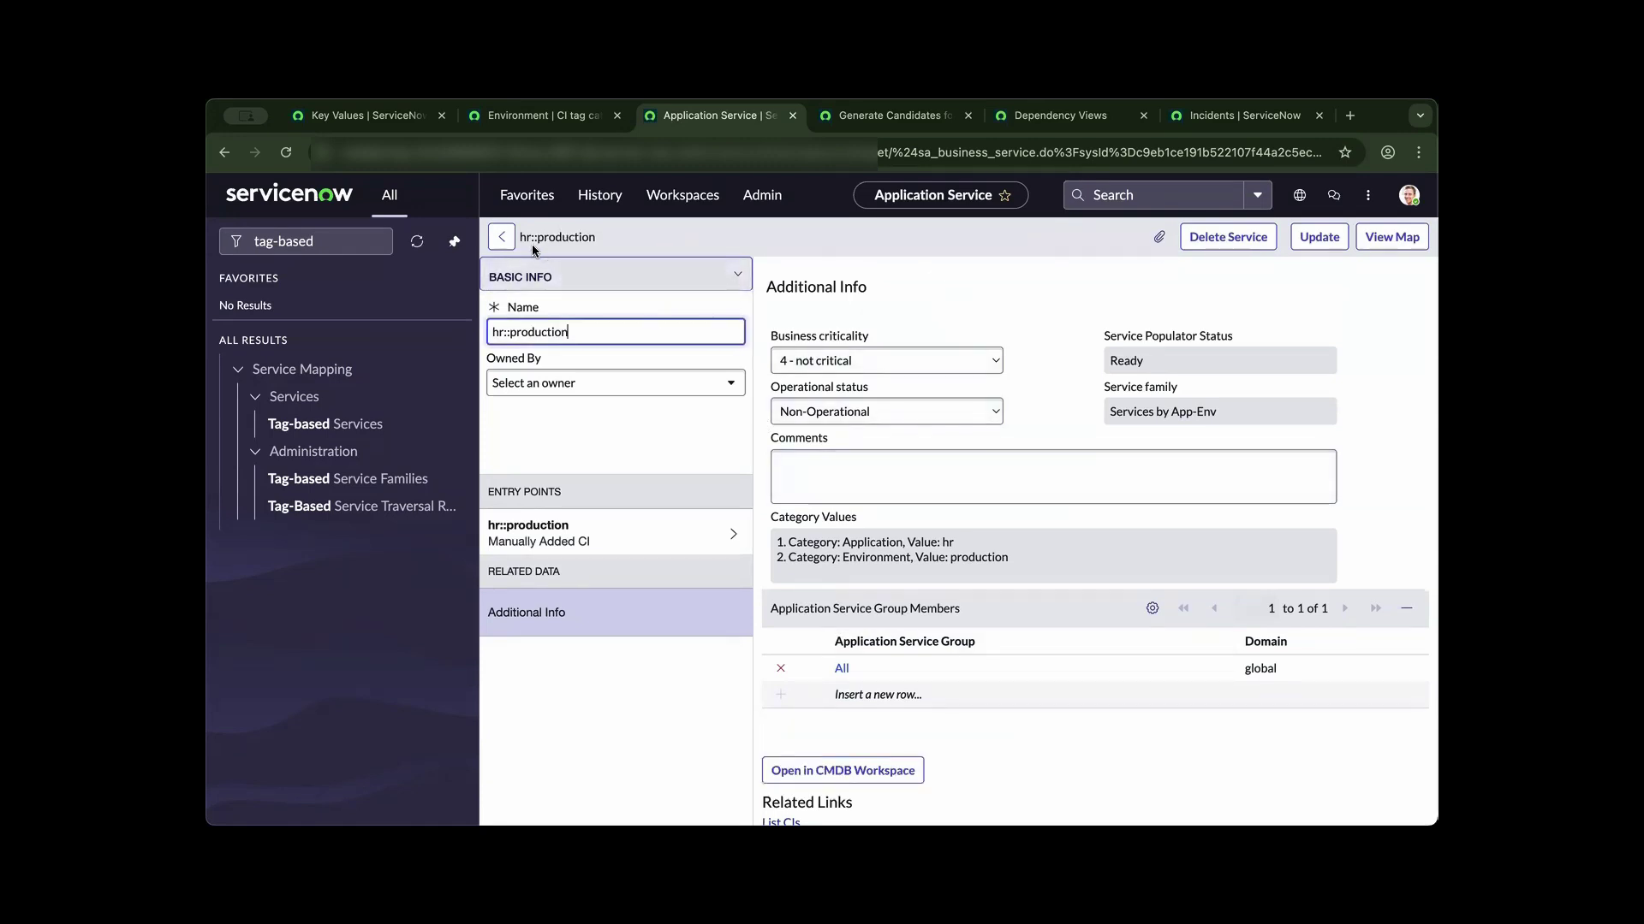
click(505, 239)
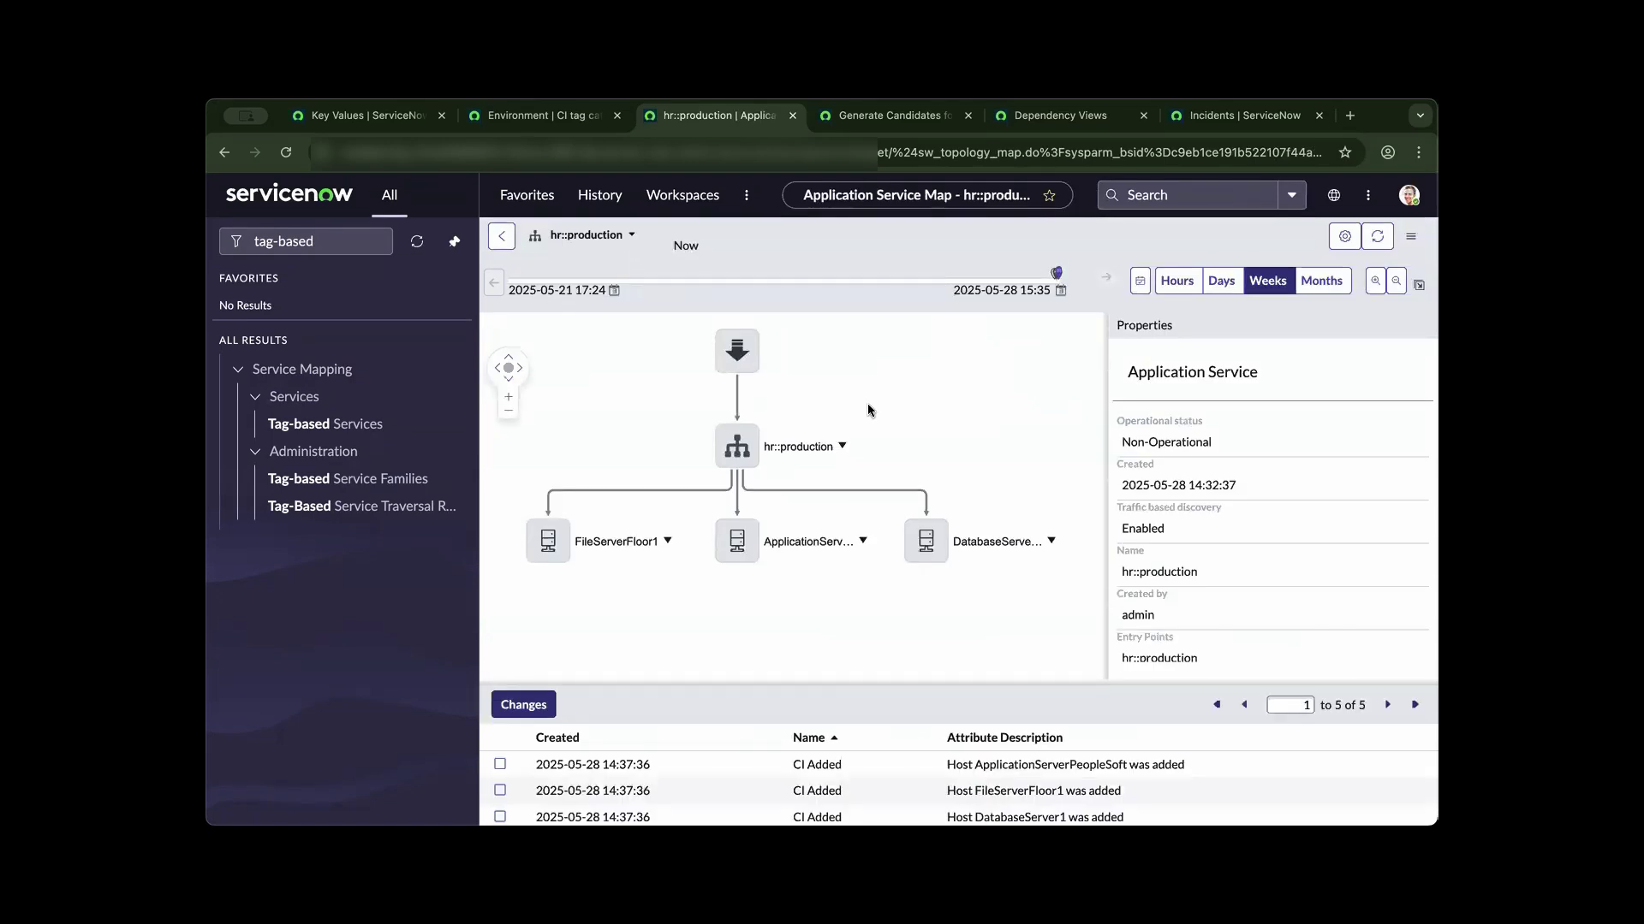
- Open the hr::production node in Dependency Views from its actions menu
click(842, 446)
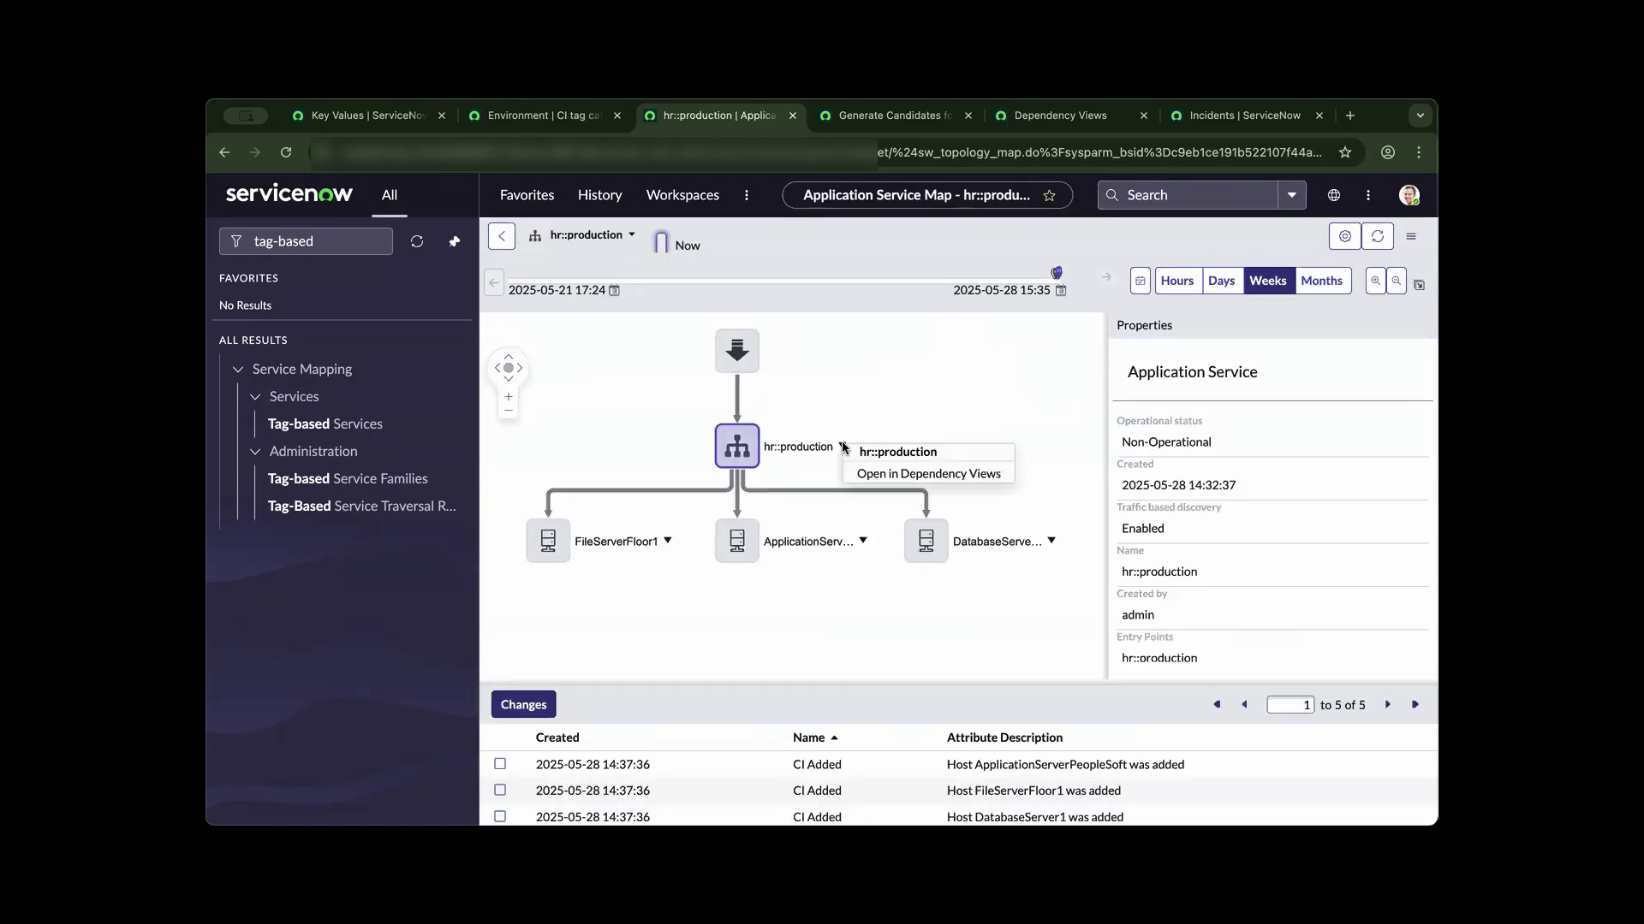
click(869, 475)
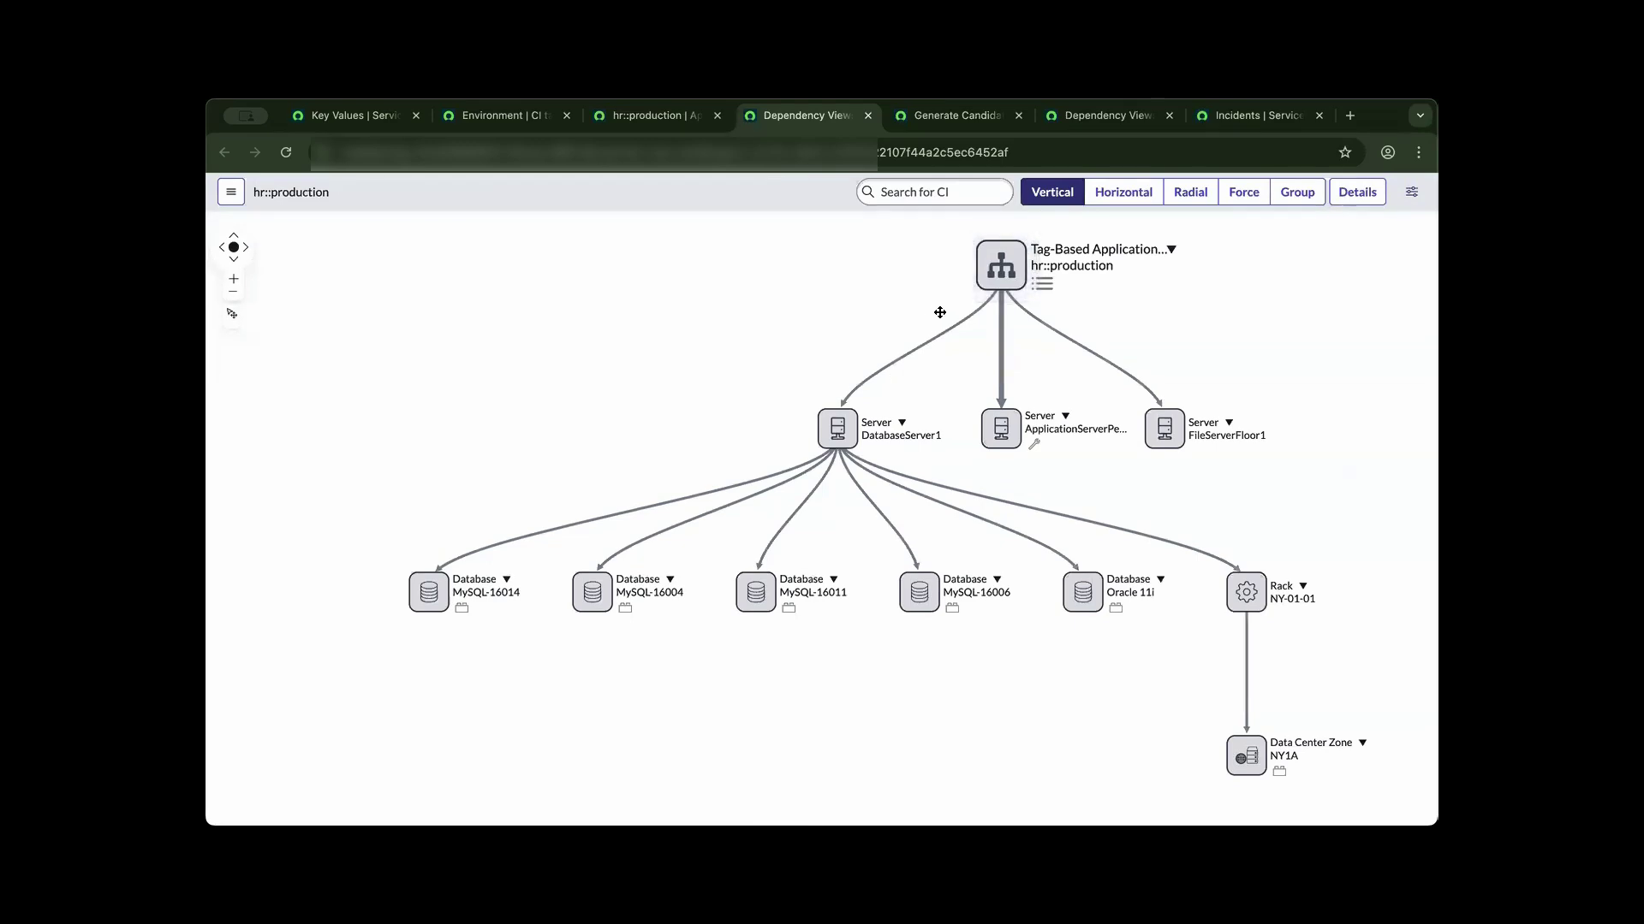
- Create a new incident from the Incidents list and set its Service to hr::production
click(1254, 116)
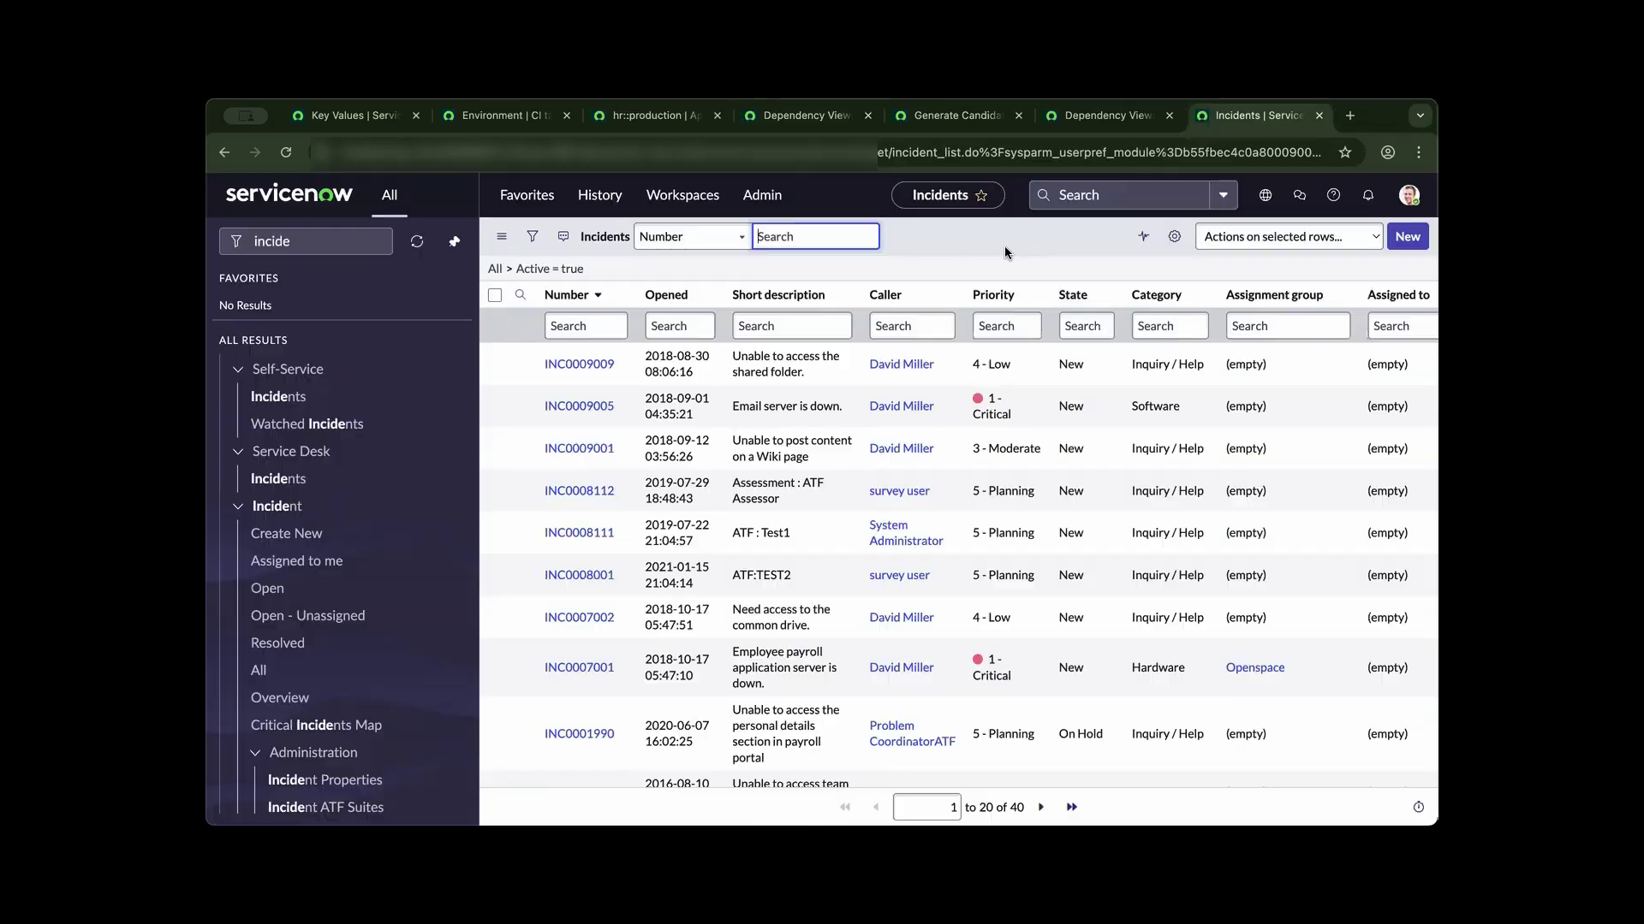
click(1406, 237)
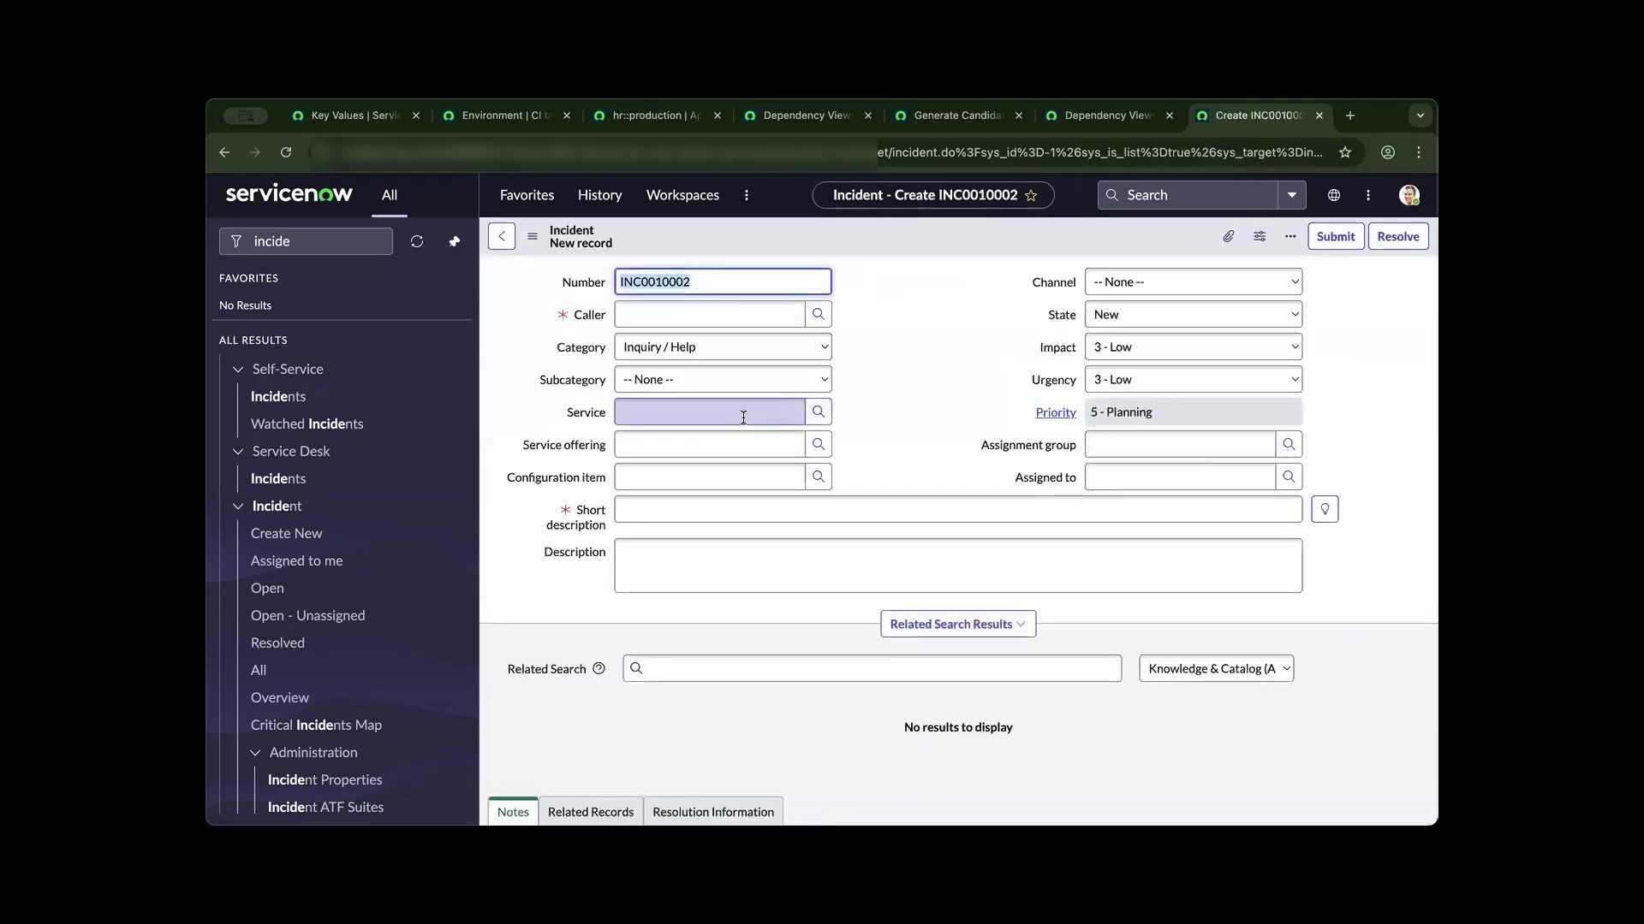
click(736, 416)
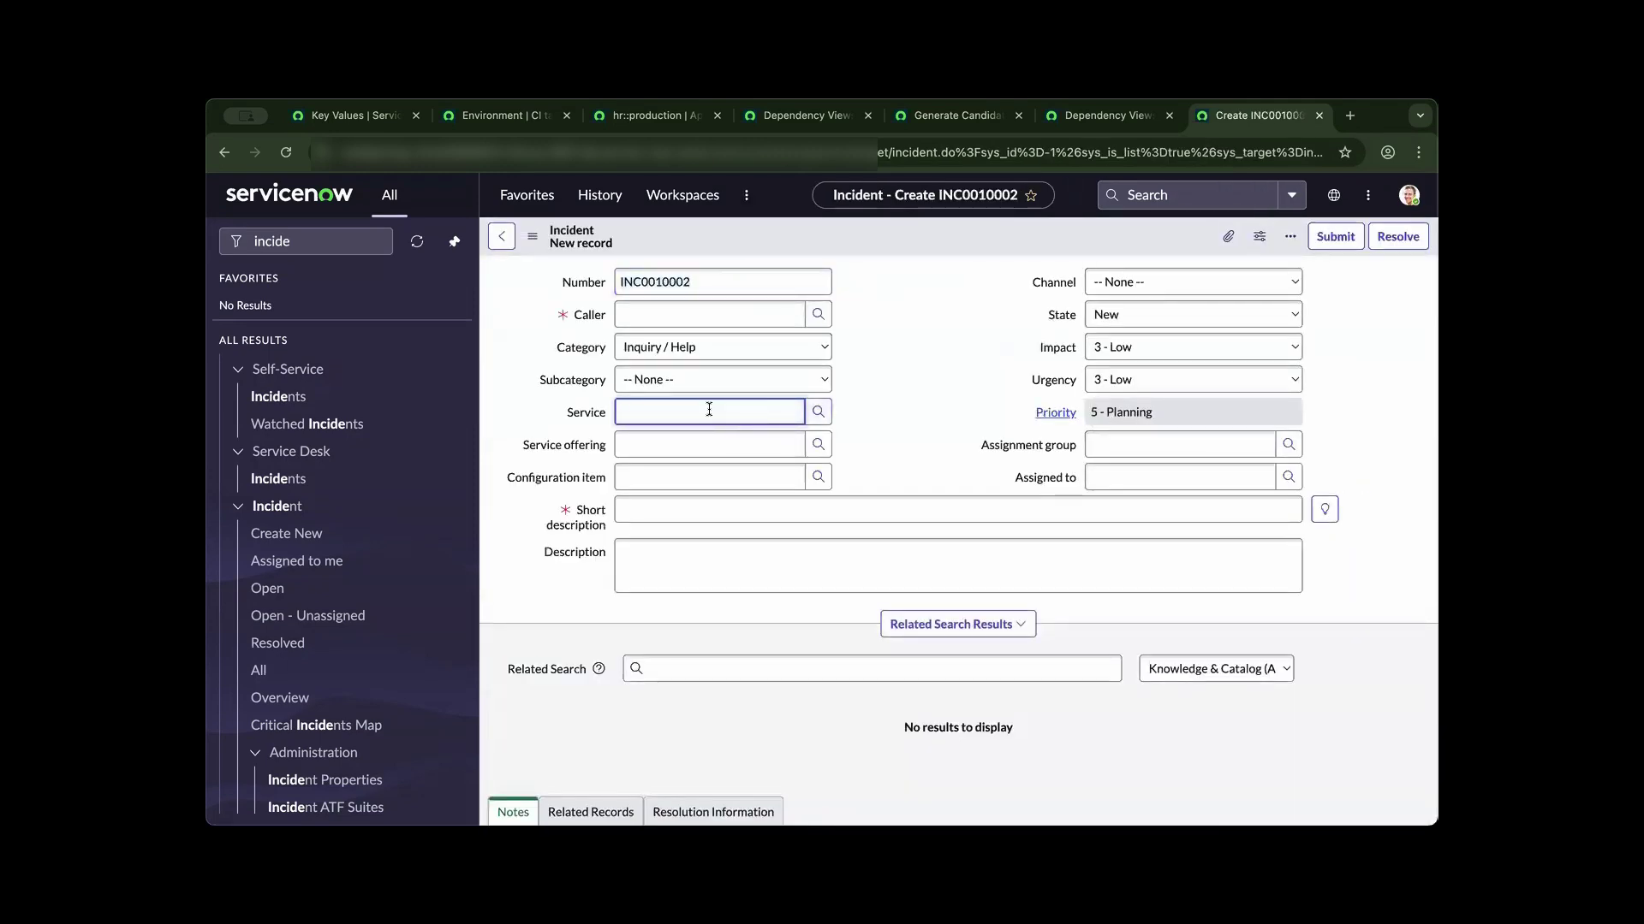
text(**)
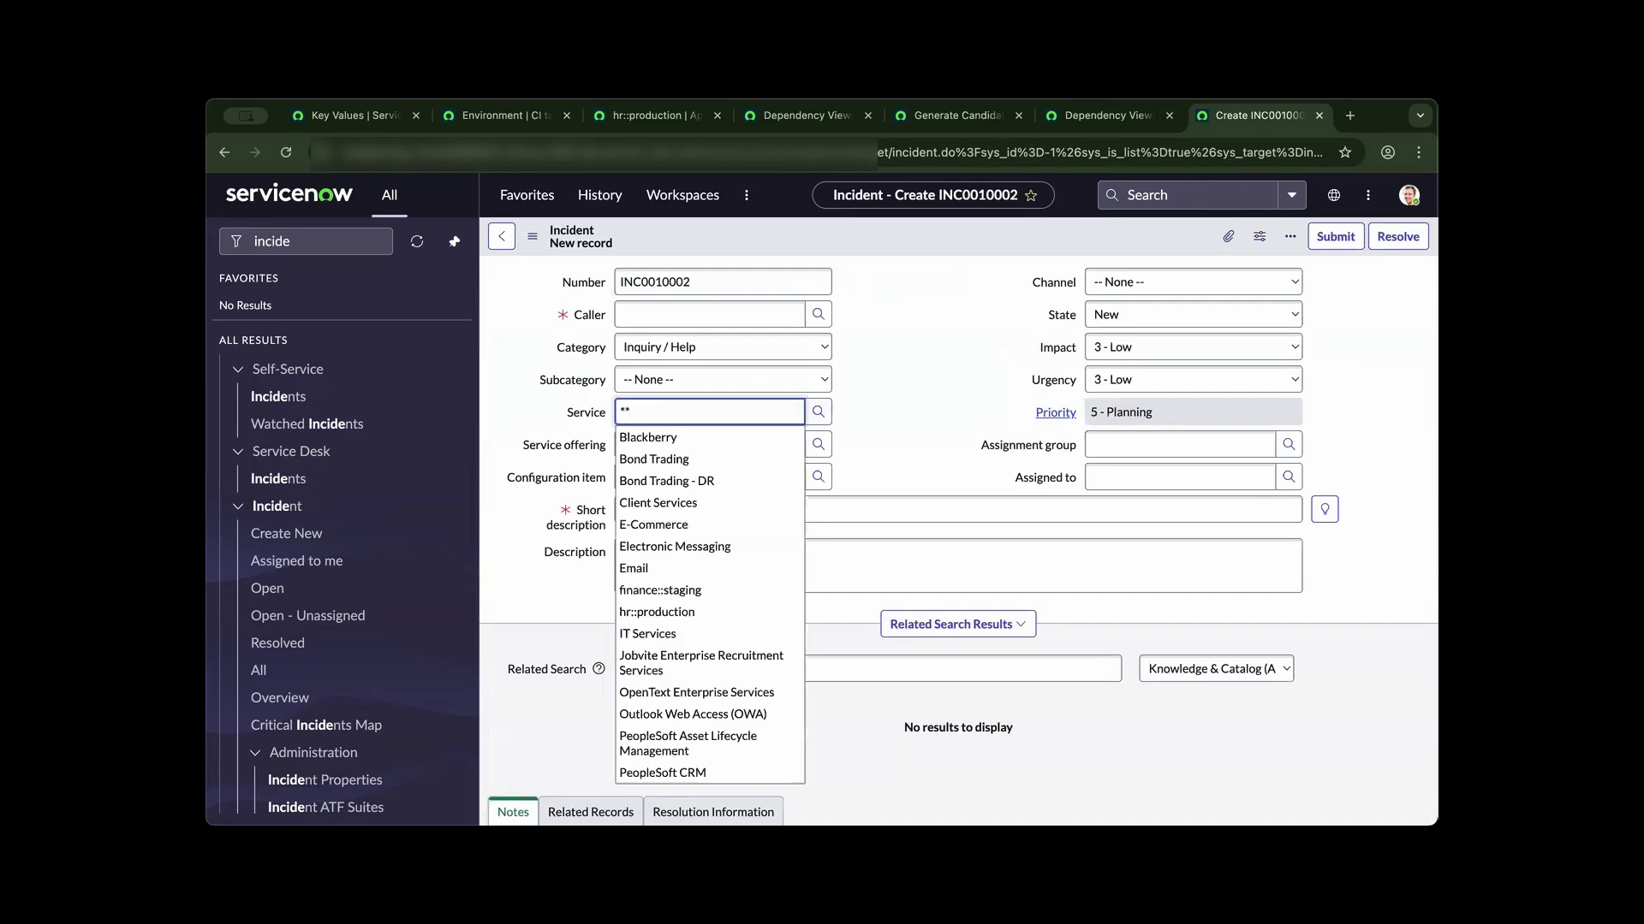
text(hr)
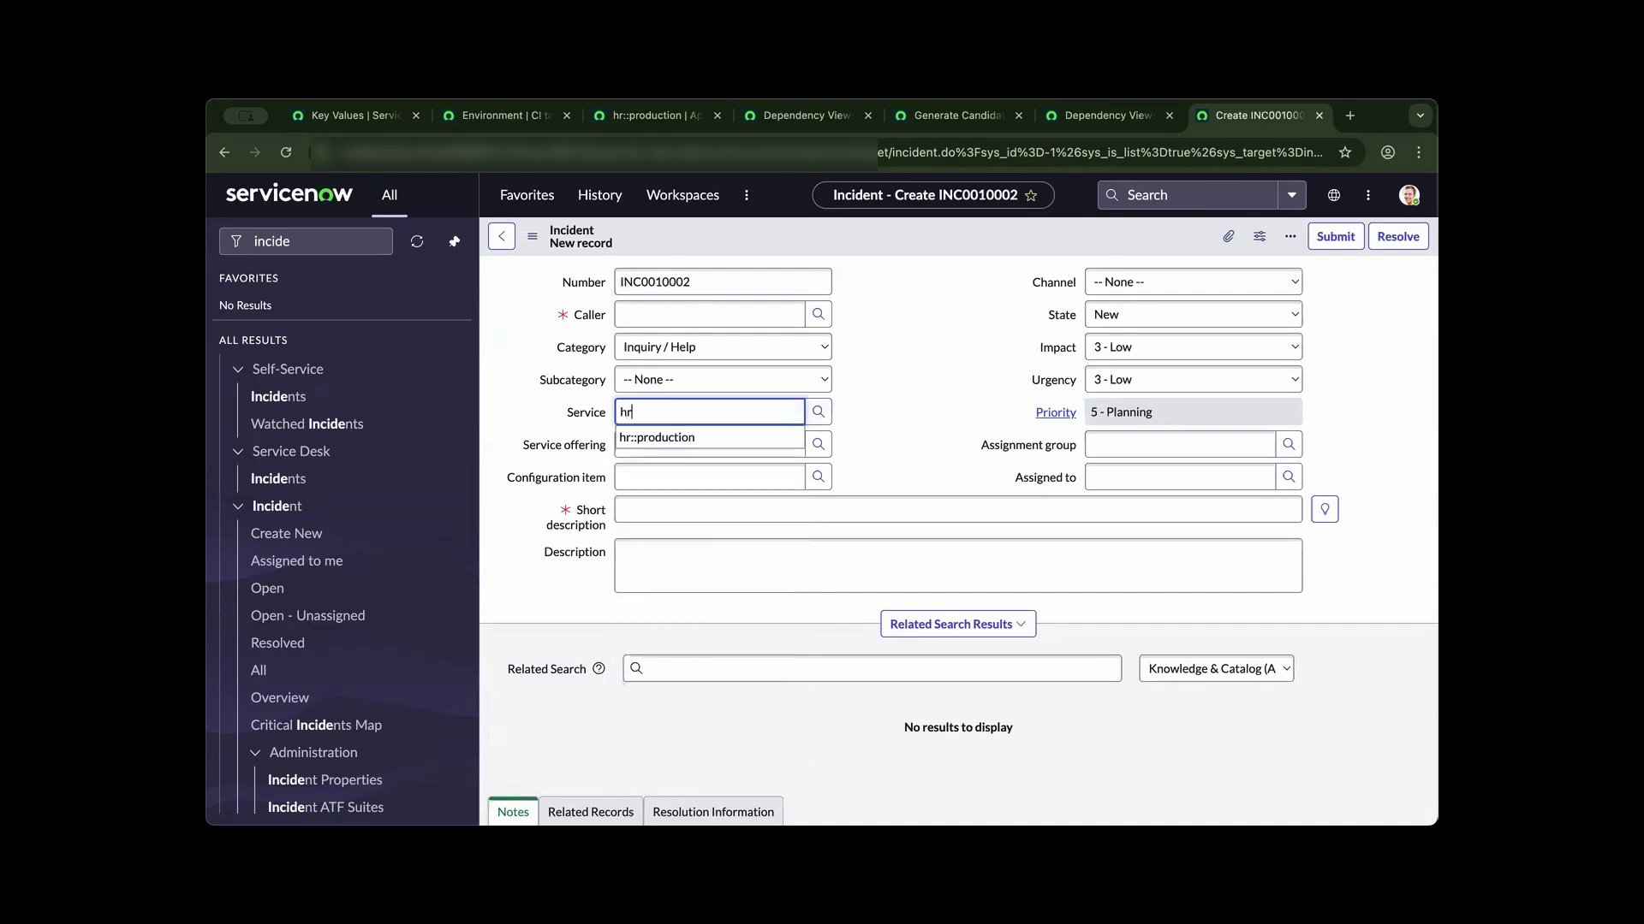
click(695, 438)
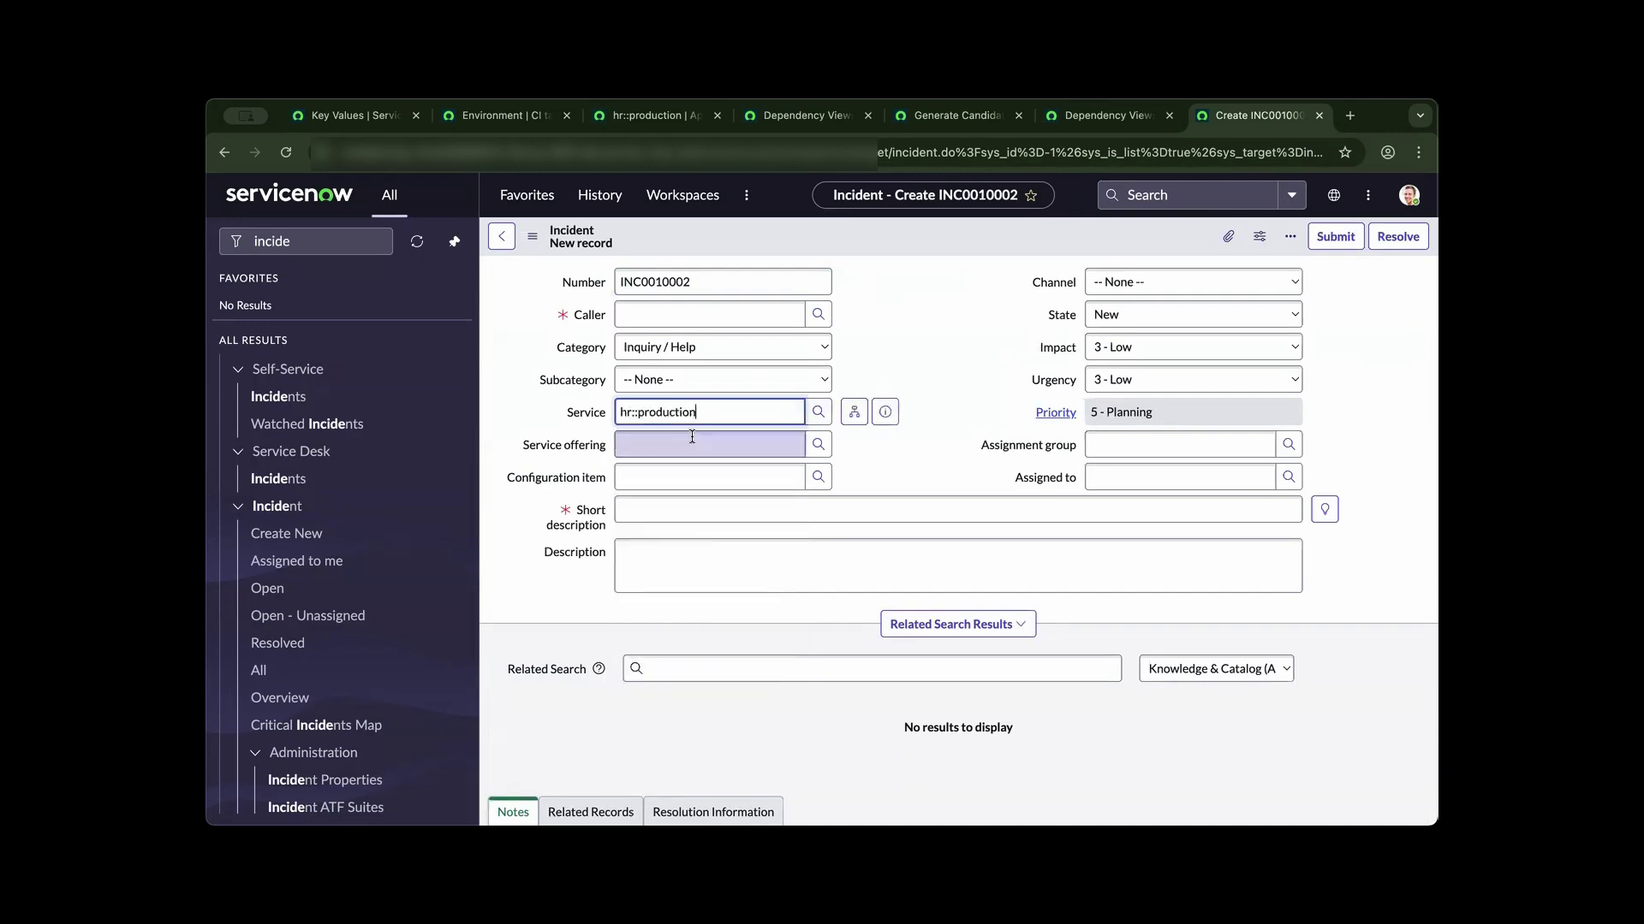